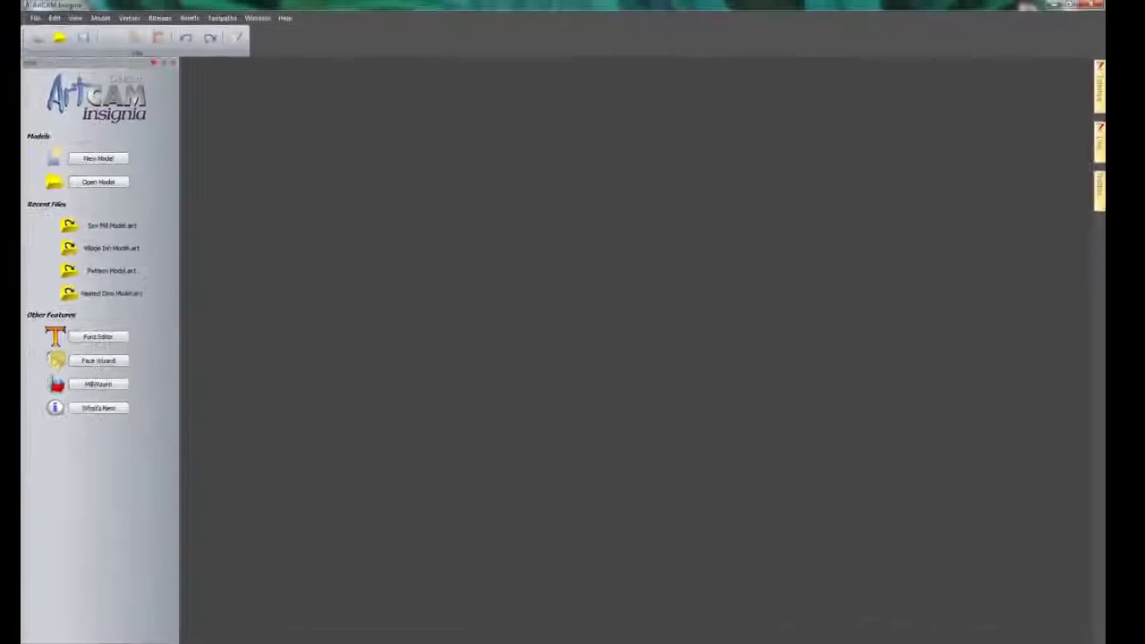
Step: Start the Face Wizard for creating a profile face from a photo
{"action": "mouse_move", "coordinate": [1105, 200]}
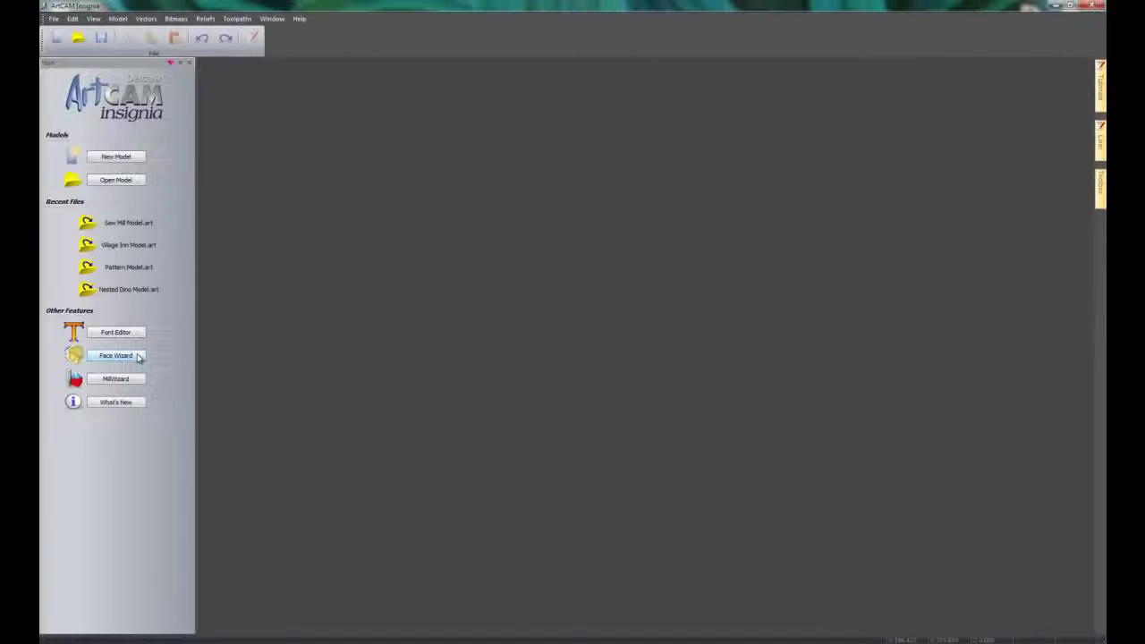
{"action": "left_click", "coordinate": [116, 355]}
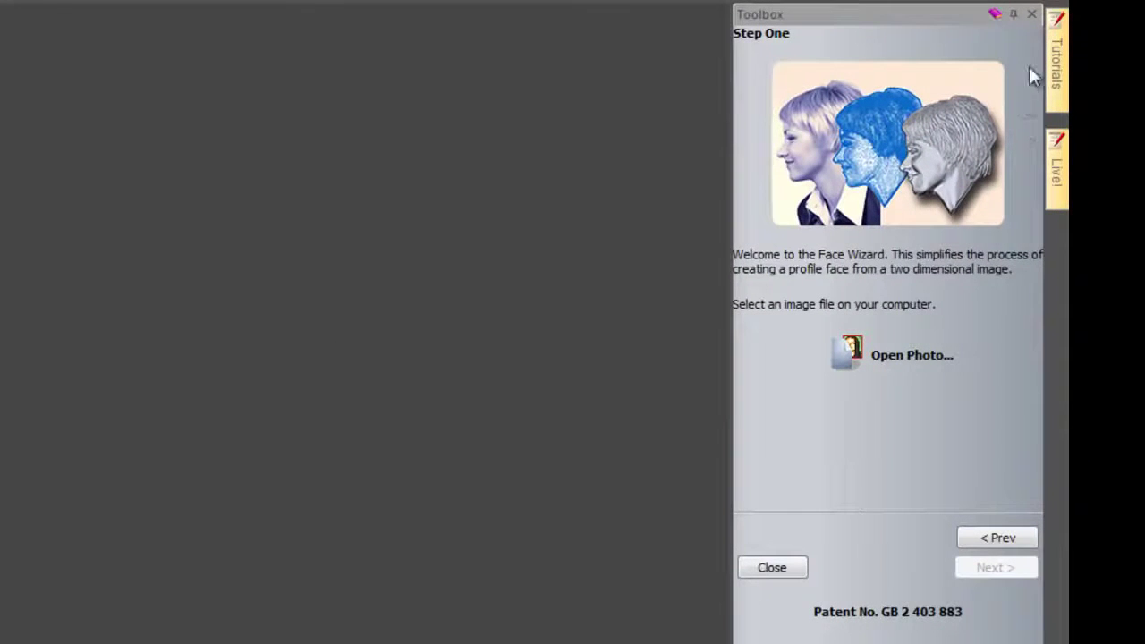
Step: Close the Toolbox holding the Face Wizard and bring it back into the window
{"action": "left_click", "coordinate": [1033, 15]}
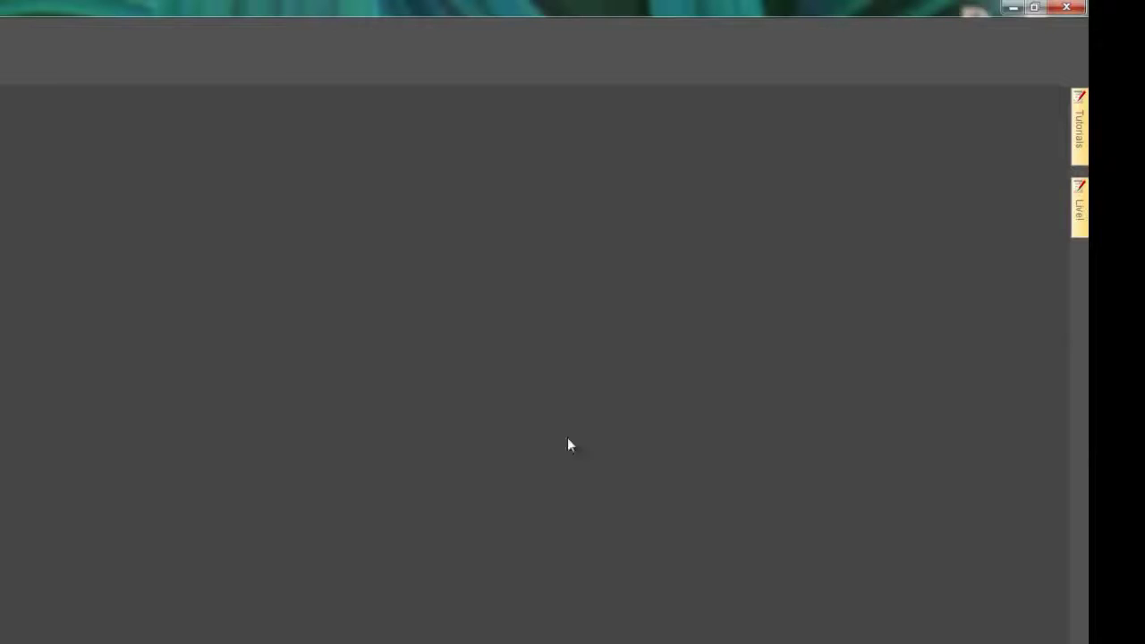
{"action": "right_click", "coordinate": [956, 56]}
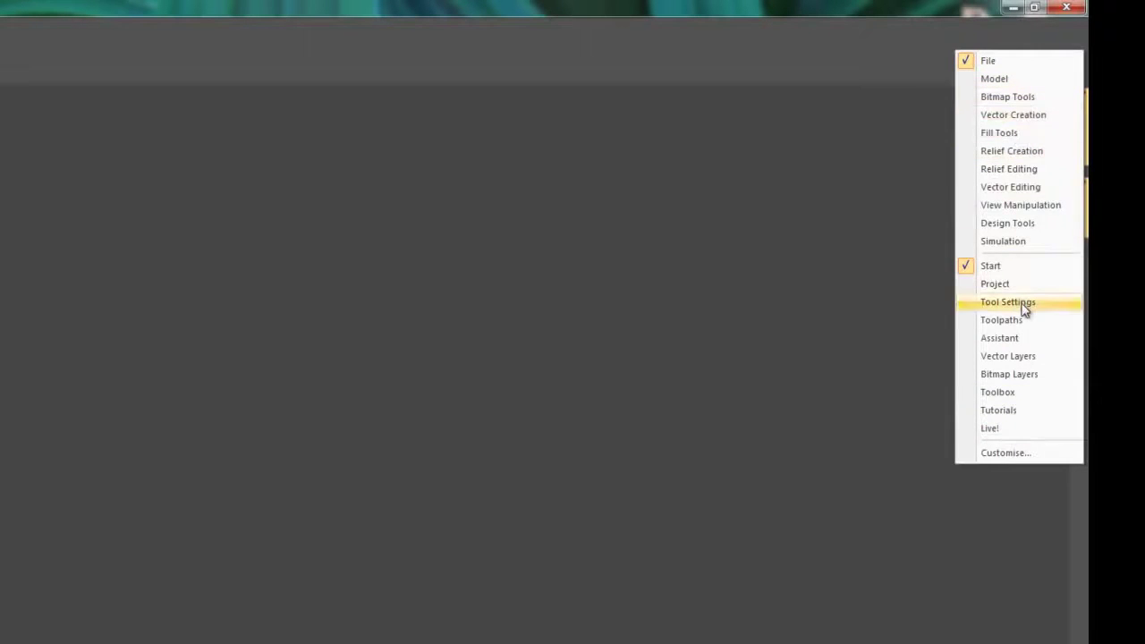
{"action": "left_click", "coordinate": [1022, 396]}
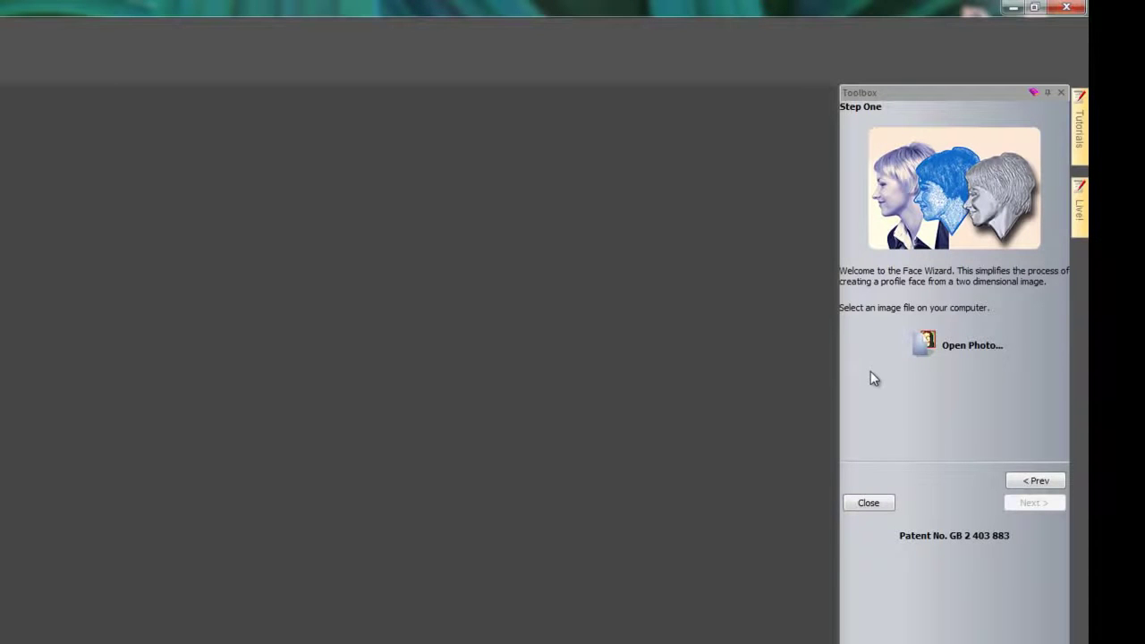
Step: Load the photo female_head.tif from the DemoModels Face Wizard folder into the Face Wizard
{"action": "left_click", "coordinate": [950, 349]}
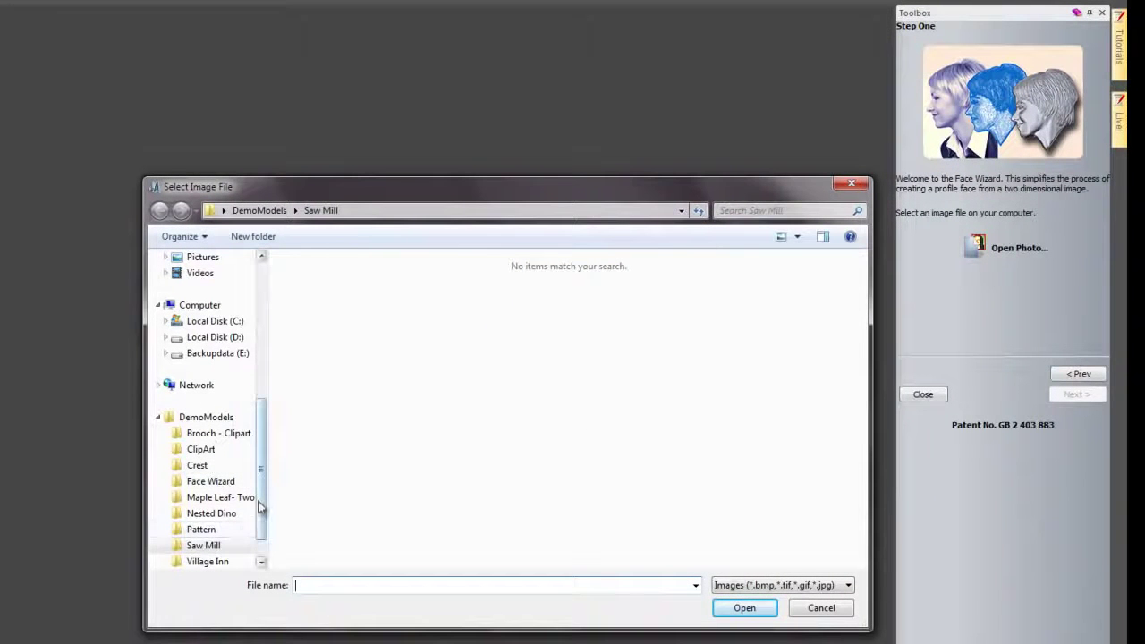
{"action": "left_click", "coordinate": [230, 483]}
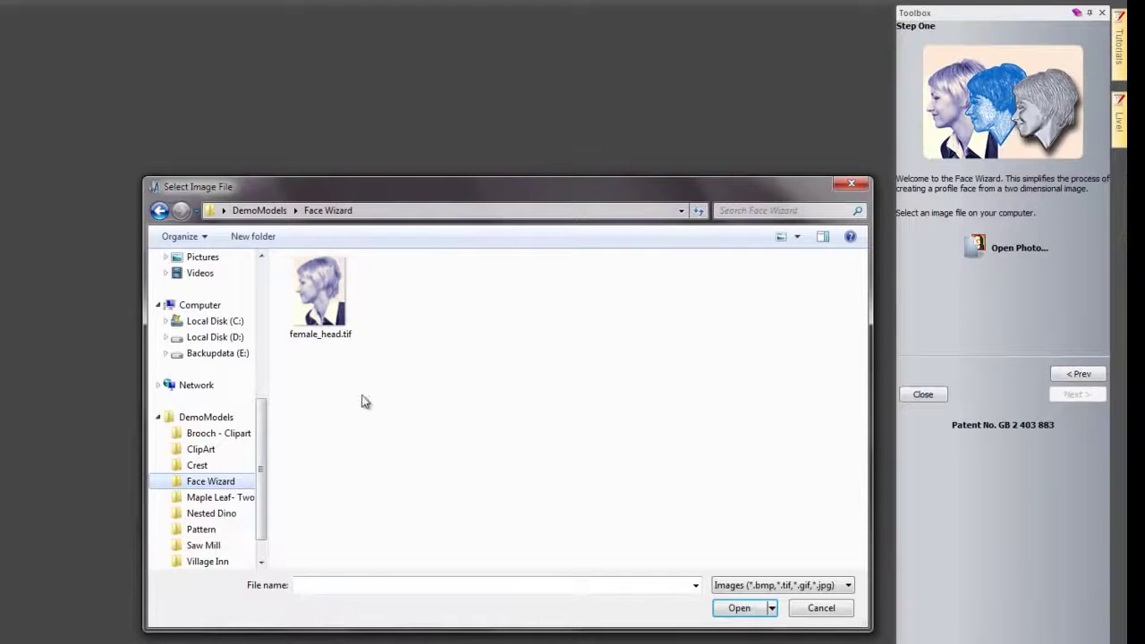
{"action": "left_click", "coordinate": [320, 308]}
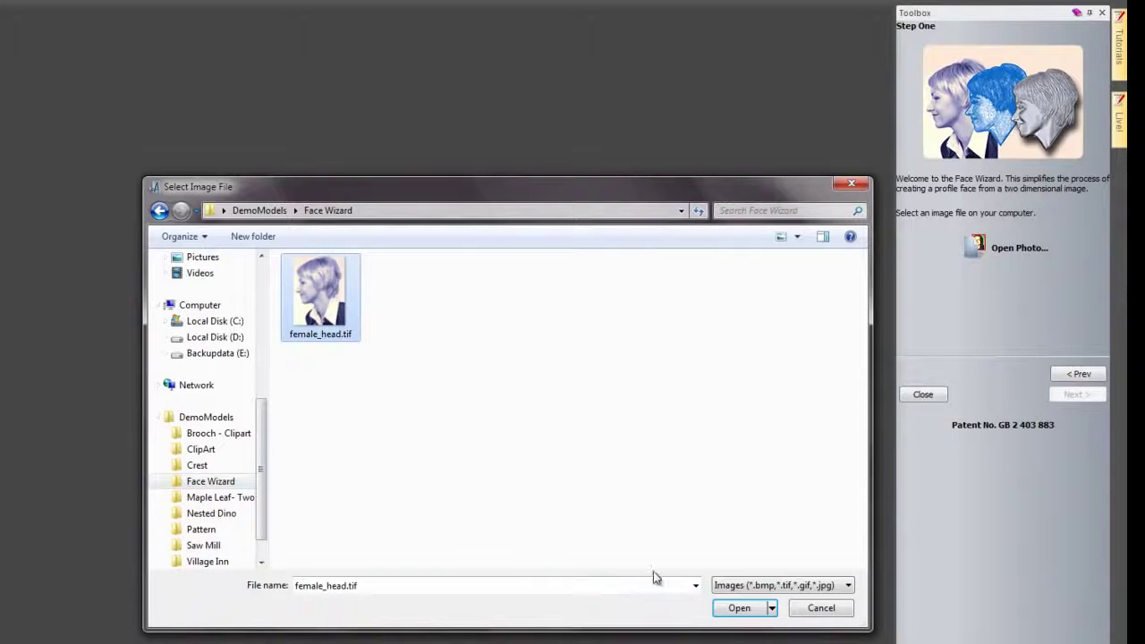
{"action": "left_click", "coordinate": [739, 608]}
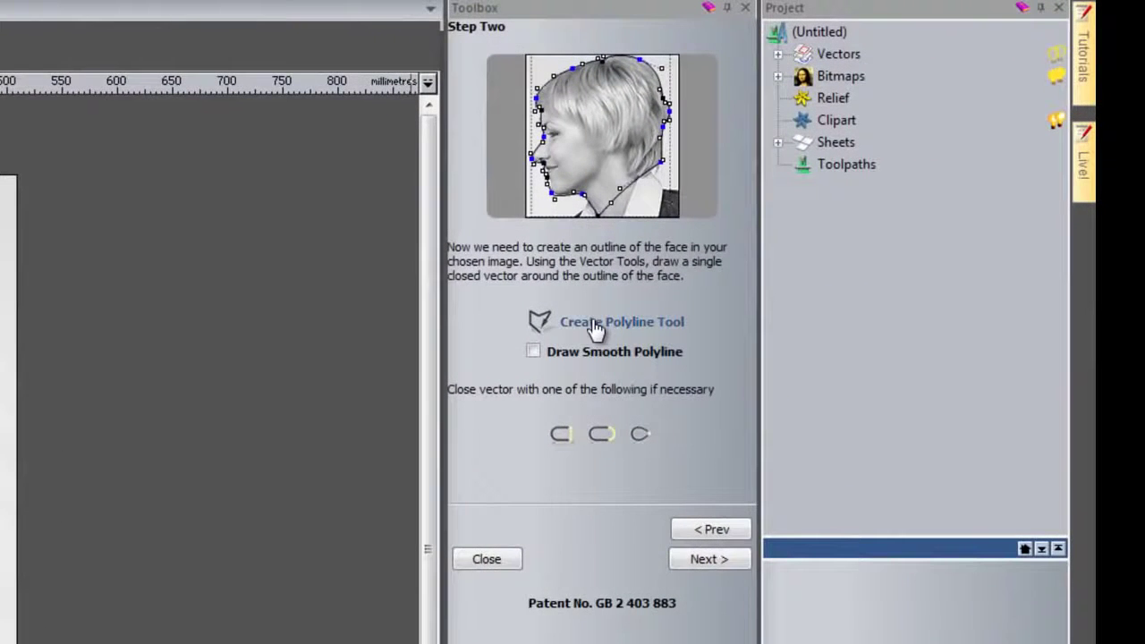
Step: Activate the Create Polyline Tool for the face outline and enable drawing of smooth polylines
{"action": "left_click", "coordinate": [587, 324]}
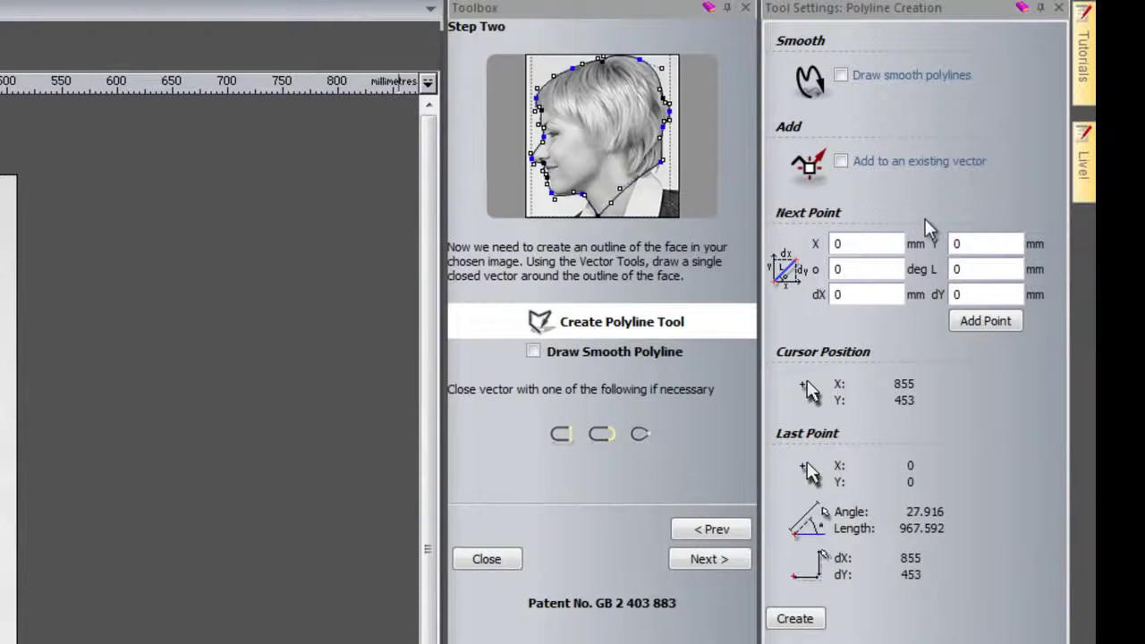
{"action": "left_click", "coordinate": [533, 351]}
{"action": "left_click", "coordinate": [534, 353]}
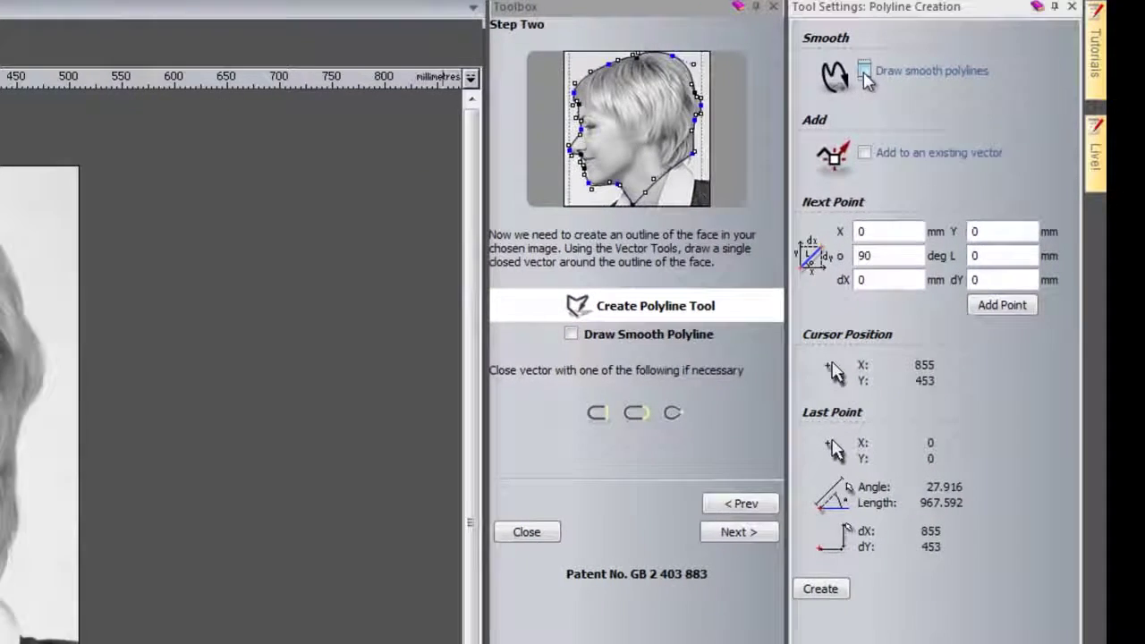
{"action": "left_click", "coordinate": [865, 71]}
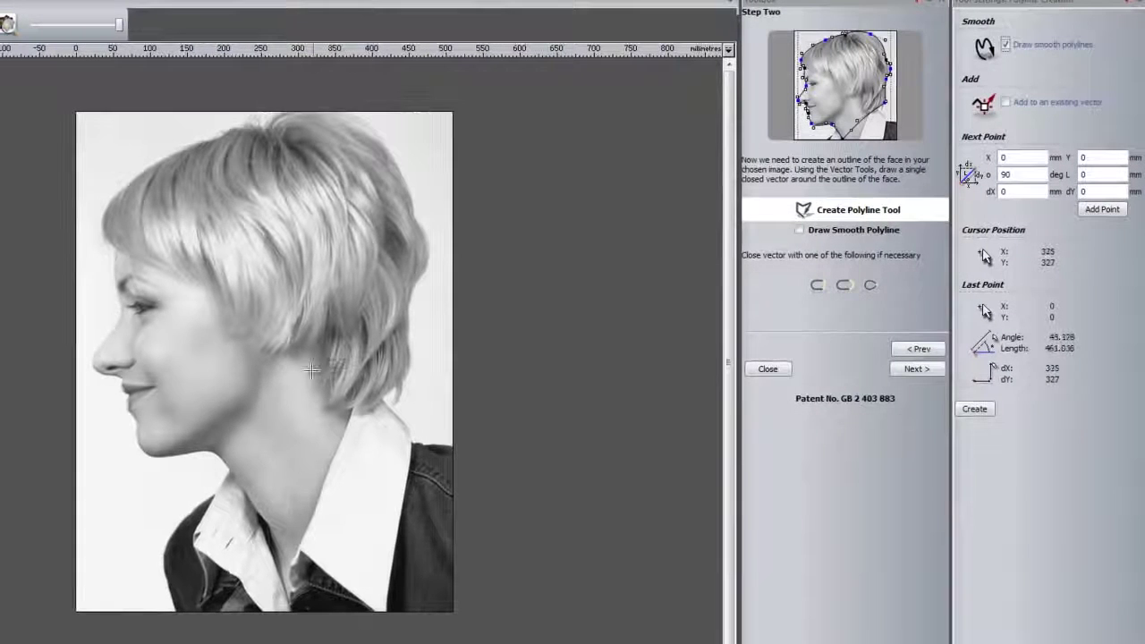
Step: Begin the face outline at the front of the chin, about X 84, Y 231 mm, and trace up around the lower lip
{"action": "left_click", "coordinate": [140, 439]}
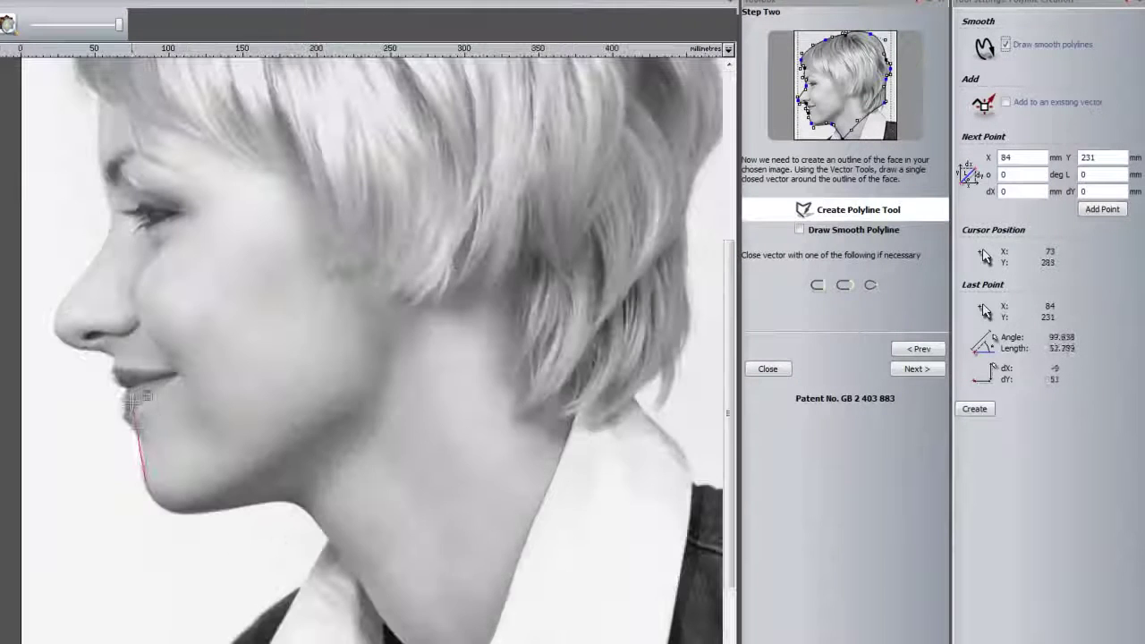
{"action": "scroll", "coordinate": [129, 447], "scroll_direction": "up", "scroll_amount": 3}
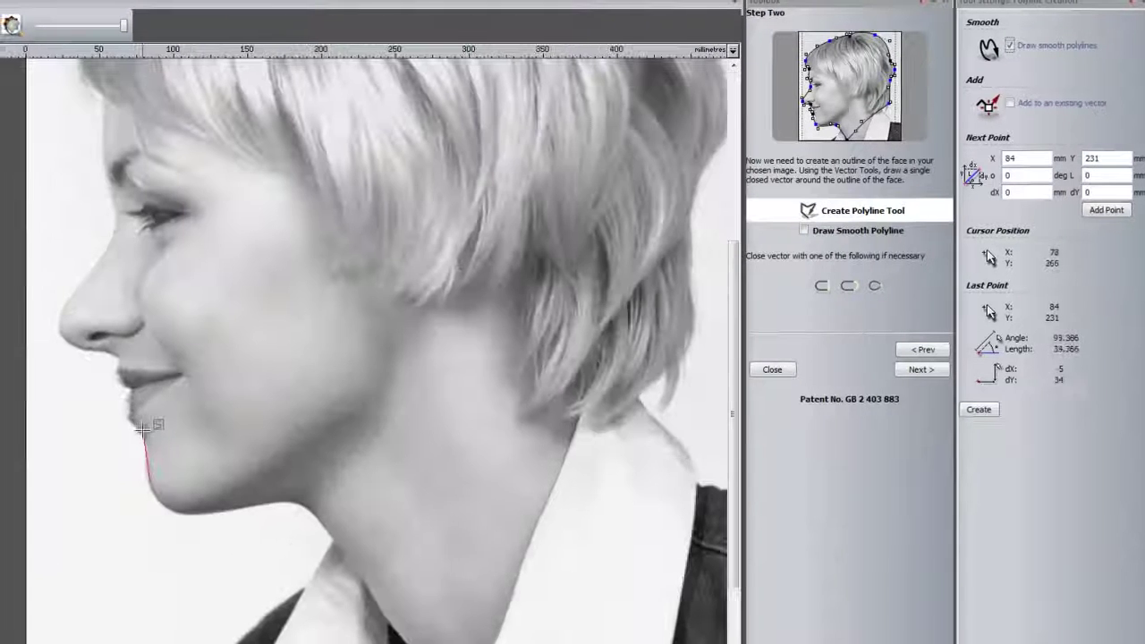
{"action": "left_click", "coordinate": [179, 462]}
{"action": "left_click", "coordinate": [181, 447]}
{"action": "left_click", "coordinate": [163, 434]}
{"action": "left_click", "coordinate": [199, 424]}
{"action": "left_click", "coordinate": [200, 404]}
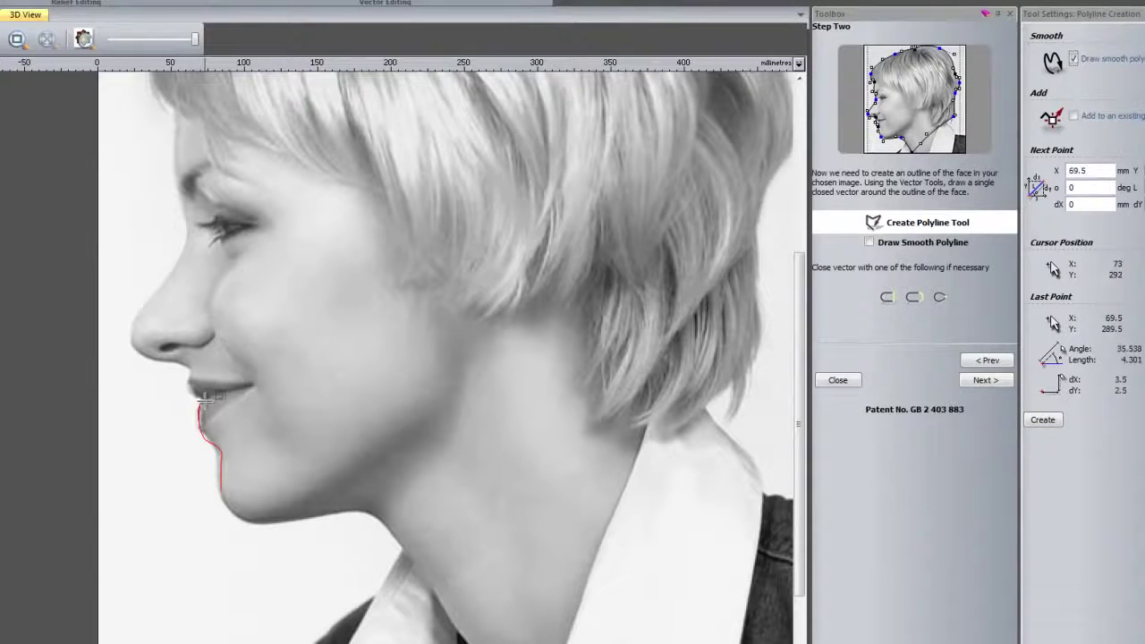
{"action": "left_click", "coordinate": [197, 393]}
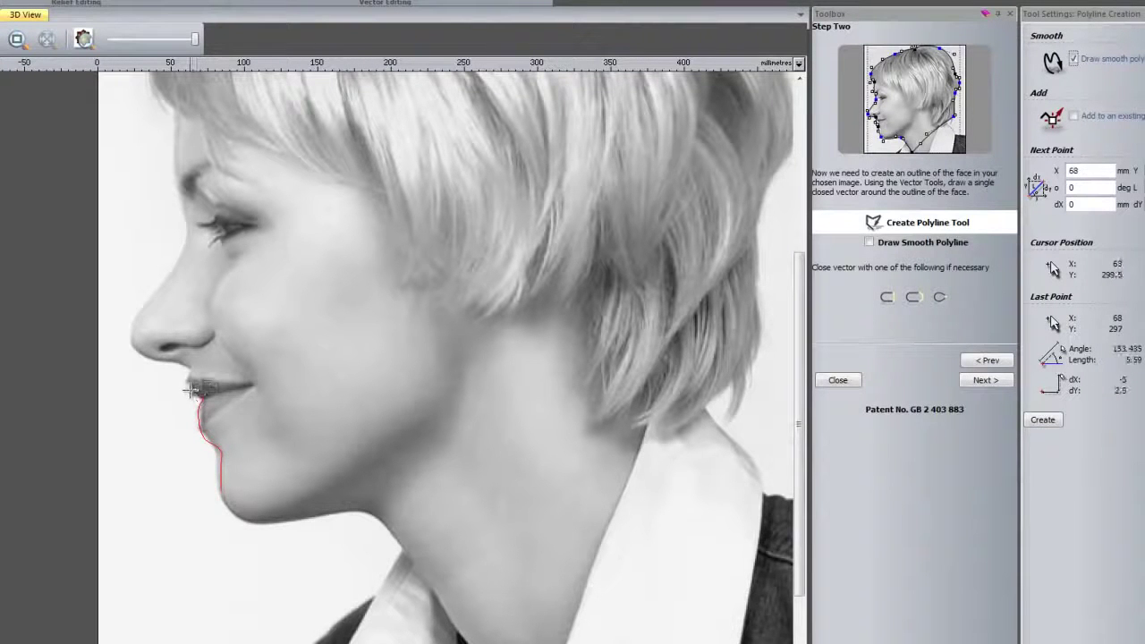
Step: Continue the smooth polyline around the upper lip and along the underside of the nose to its tip
{"action": "left_click", "coordinate": [191, 383]}
{"action": "left_click", "coordinate": [191, 377]}
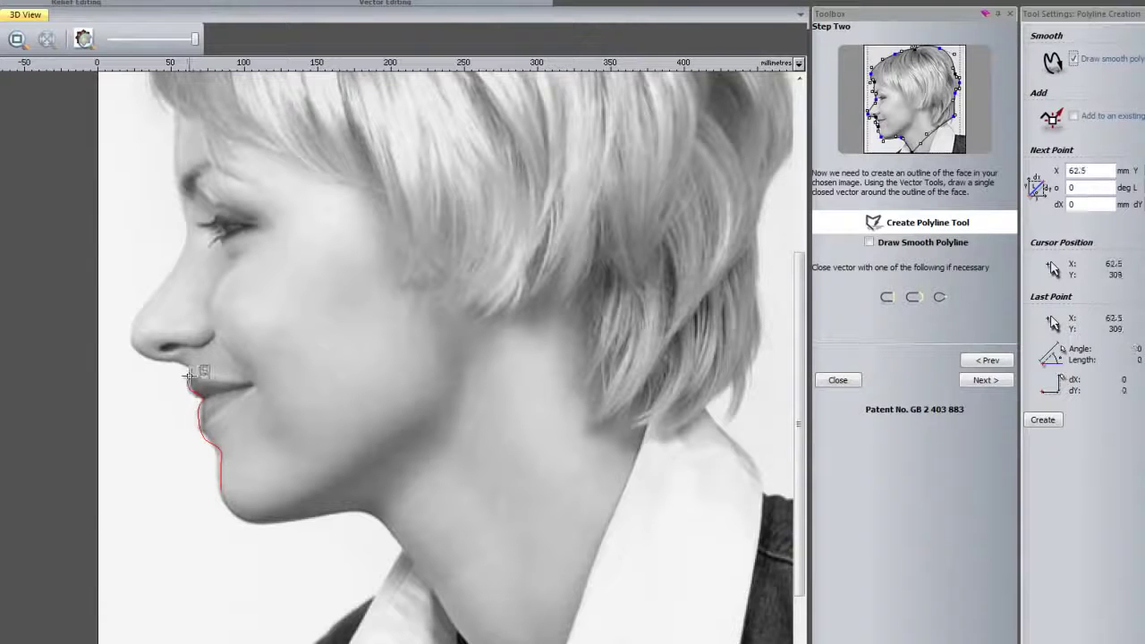
{"action": "left_click", "coordinate": [178, 368]}
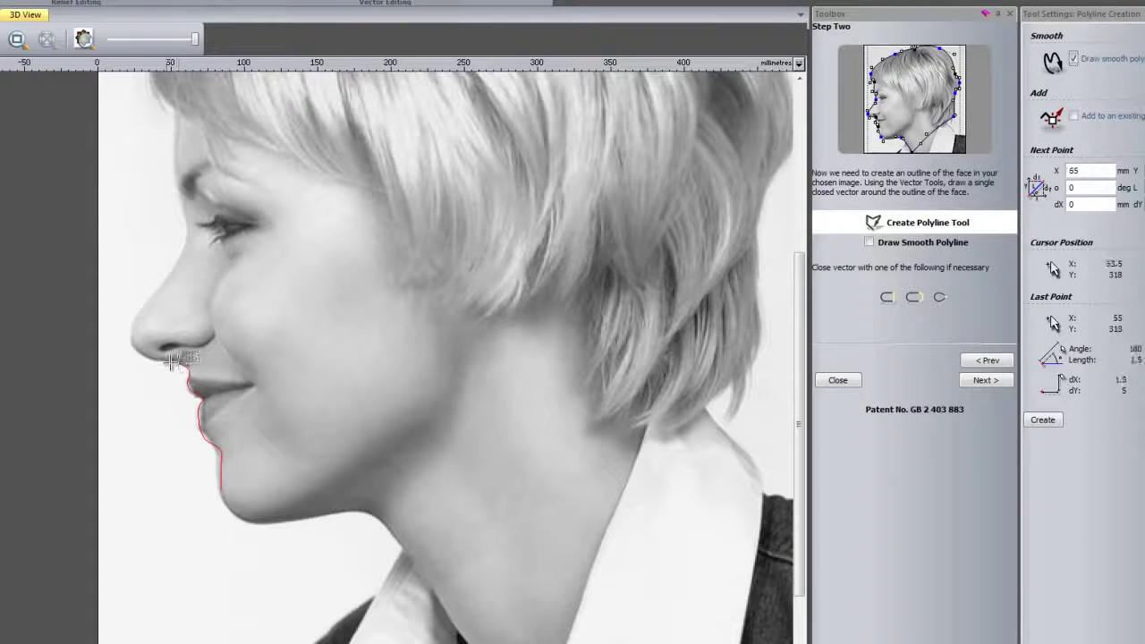
{"action": "left_click", "coordinate": [157, 359]}
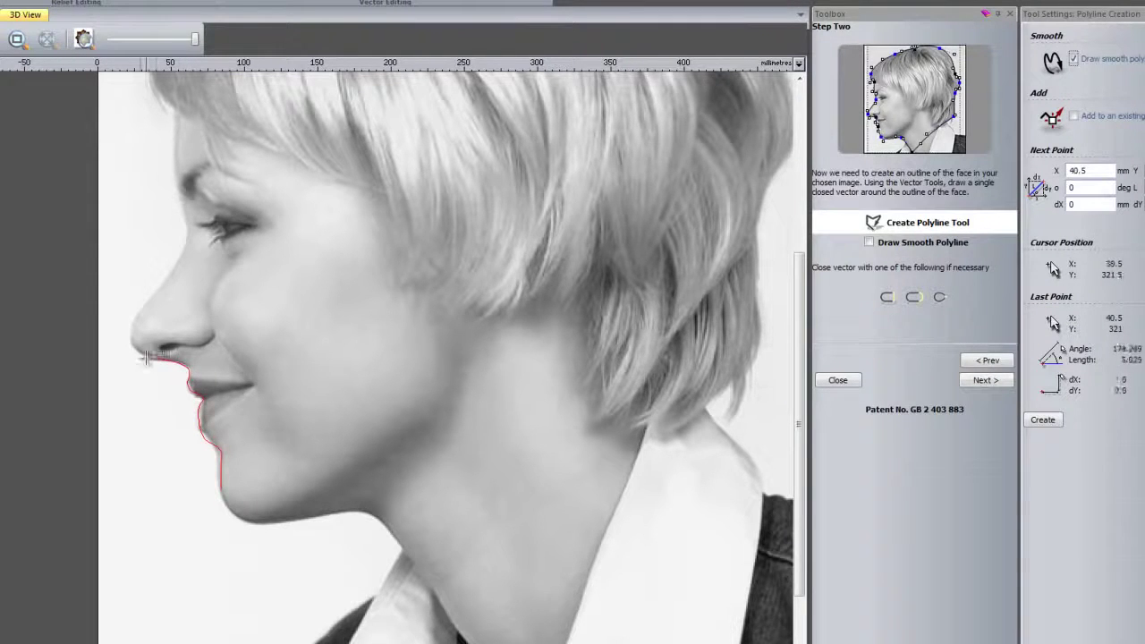
{"action": "left_click", "coordinate": [132, 340]}
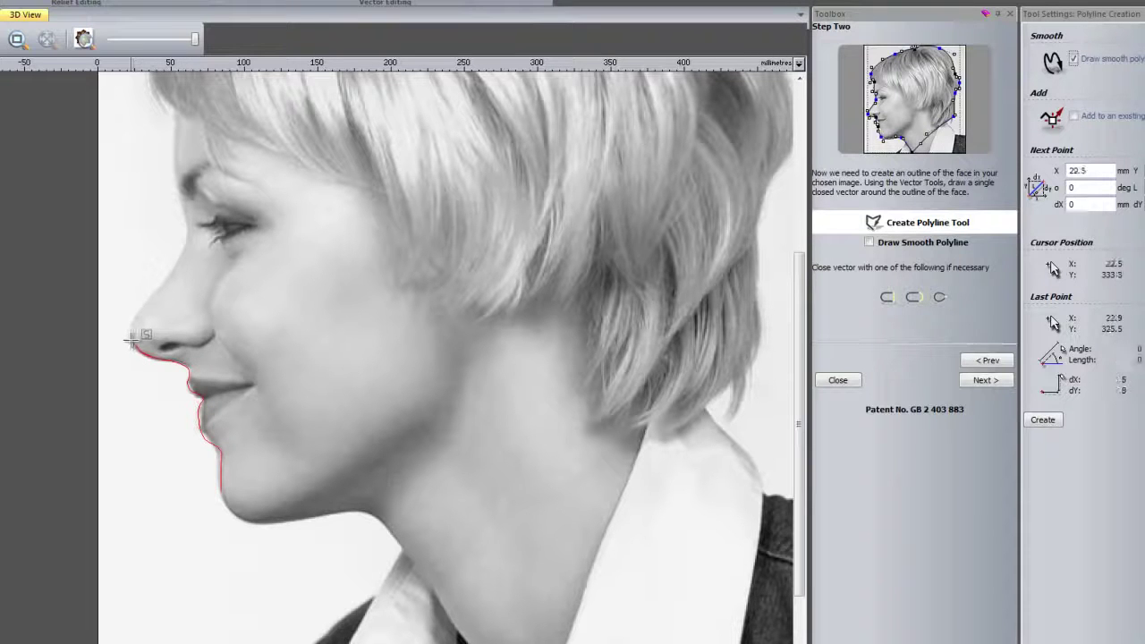
Step: Trace the polyline from the nose tip up the bridge, past the brow and forehead to the hairline at about X 41, Y 499 mm
{"action": "left_click", "coordinate": [163, 281]}
{"action": "left_click", "coordinate": [185, 243]}
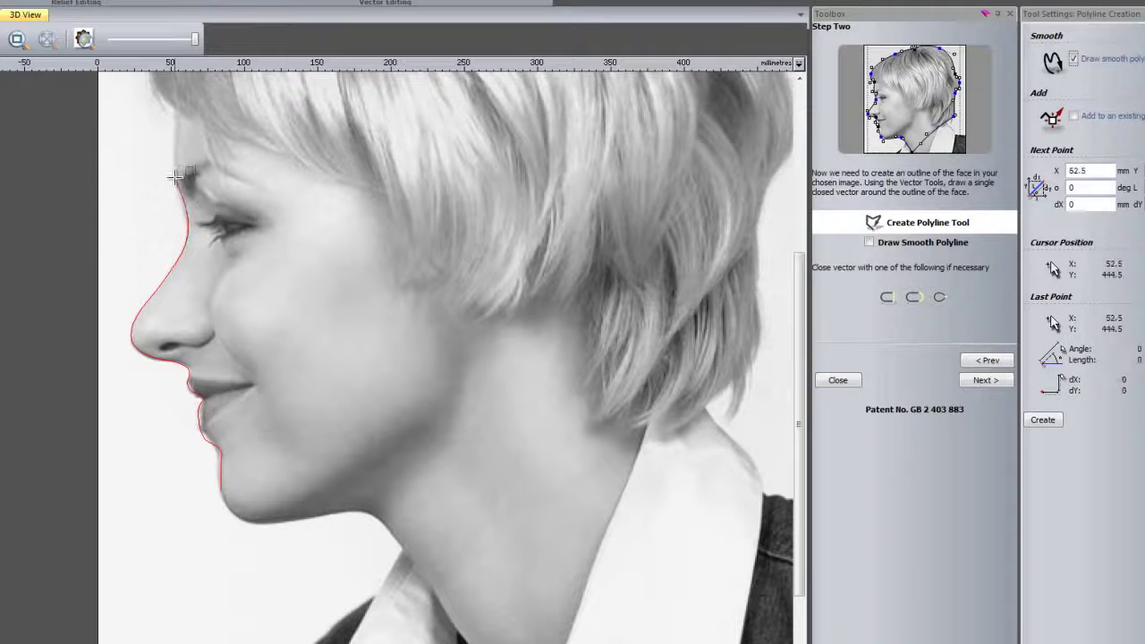
{"action": "left_click", "coordinate": [174, 136]}
{"action": "left_click", "coordinate": [157, 95]}
Step: Trace the smooth polyline around the fringe and over the front of the hair to the crown, about X 285, Y 669 mm
{"action": "scroll", "coordinate": [167, 106], "scroll_direction": "down", "scroll_amount": 2}
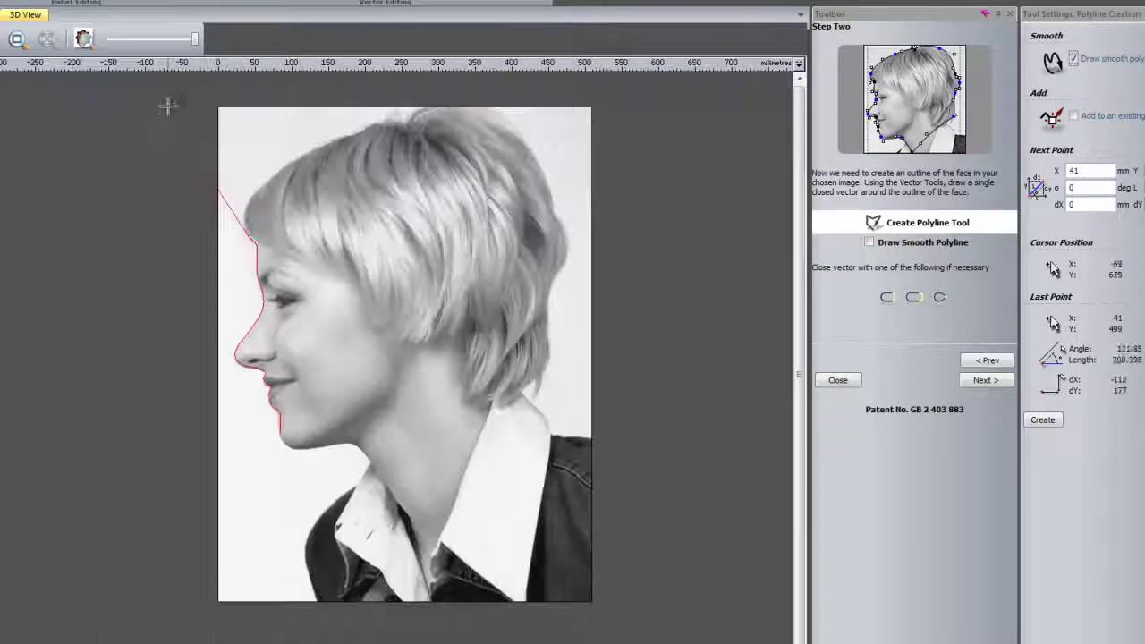
{"action": "left_click", "coordinate": [254, 198]}
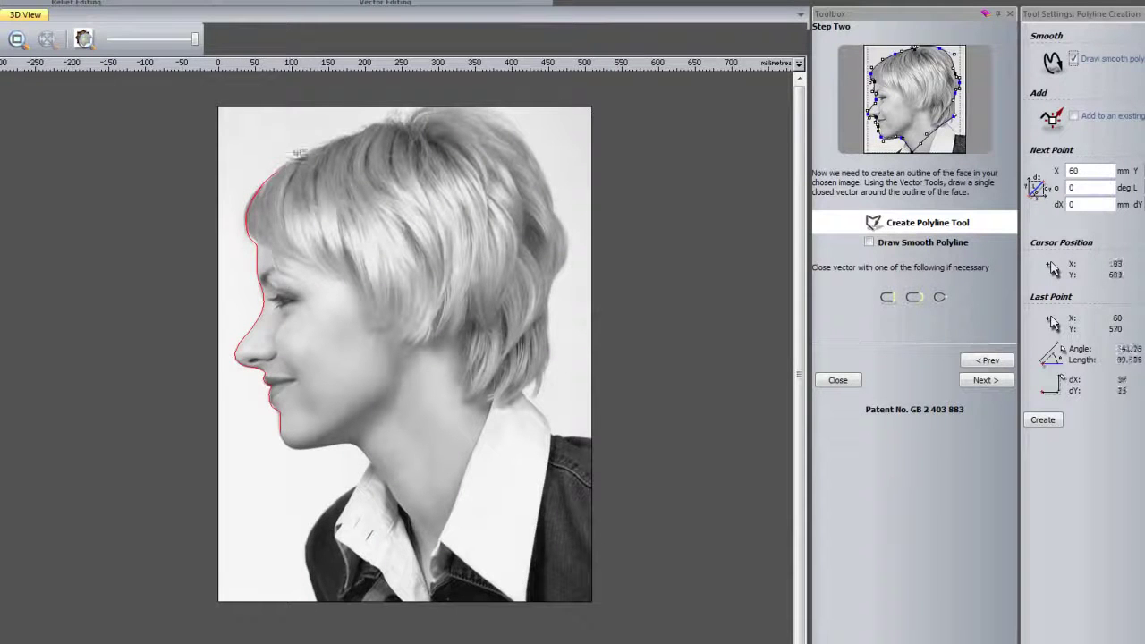
{"action": "left_click", "coordinate": [322, 148]}
{"action": "left_click", "coordinate": [361, 128]}
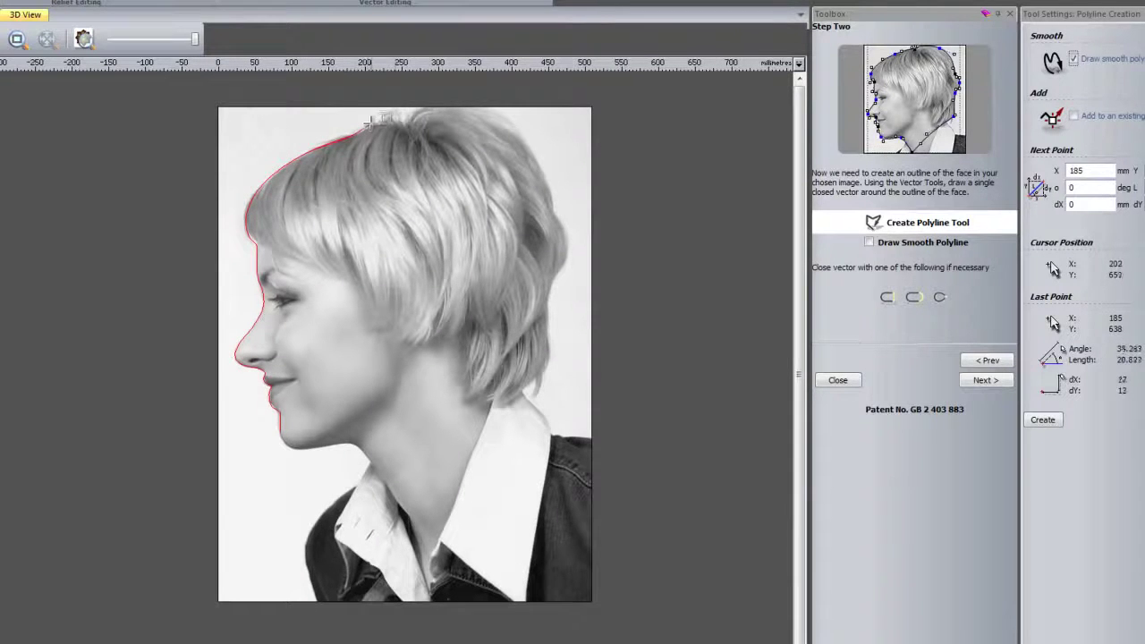
{"action": "left_click", "coordinate": [403, 128]}
{"action": "left_click", "coordinate": [434, 114]}
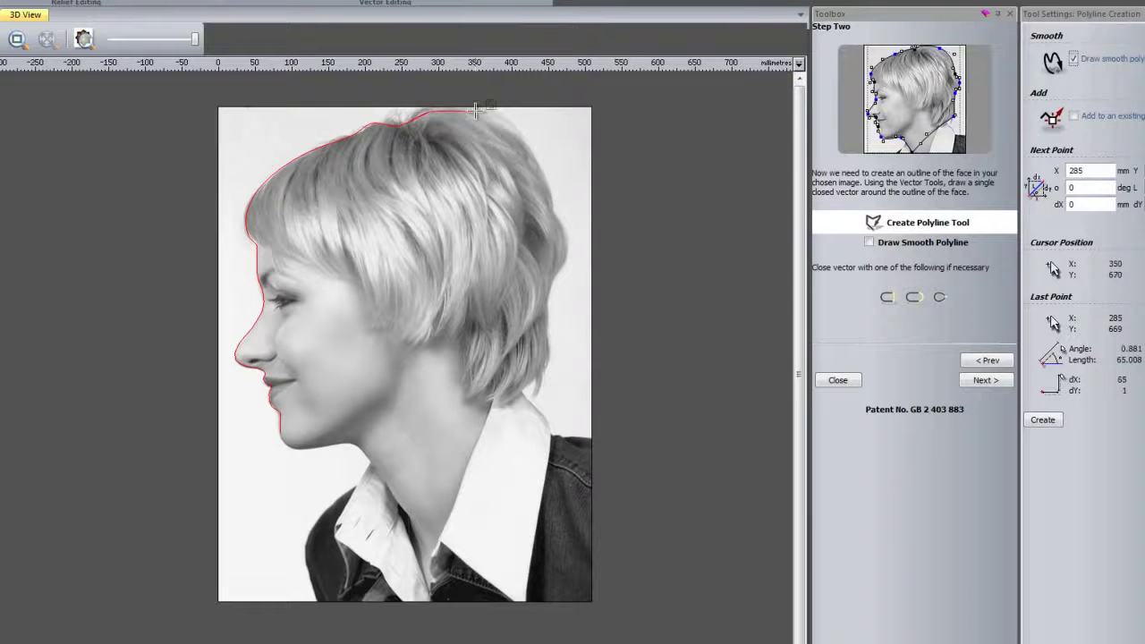
Step: Continue the smooth polyline down the back of the head to the hair's lower end, about X 439, Y 306 mm
{"action": "left_click", "coordinate": [490, 110]}
{"action": "left_click", "coordinate": [522, 134]}
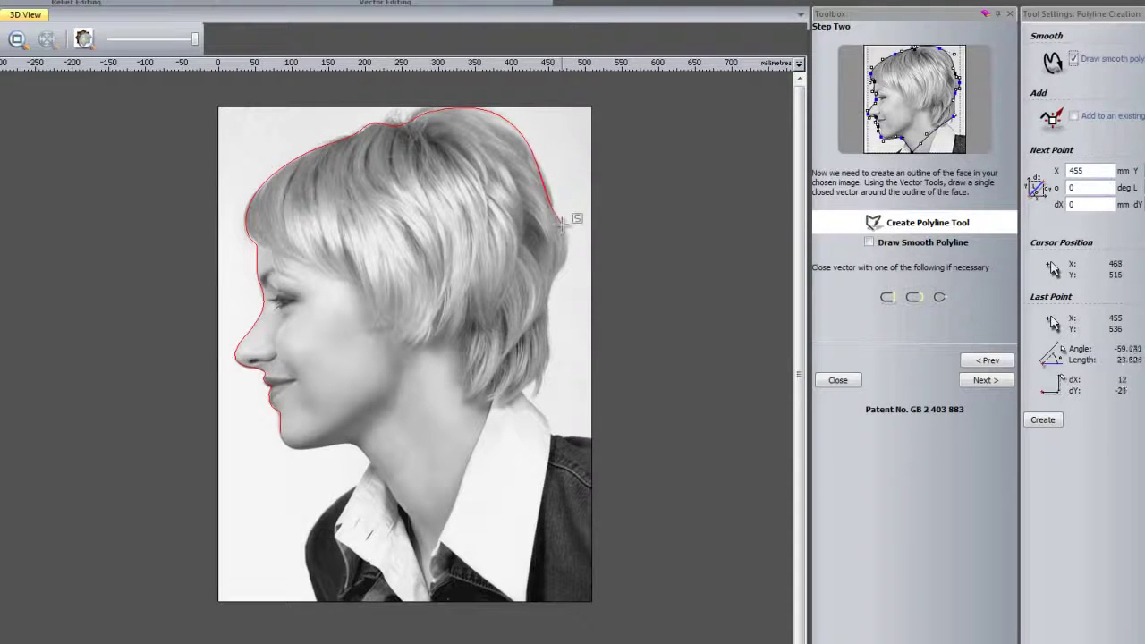
{"action": "left_click", "coordinate": [564, 258]}
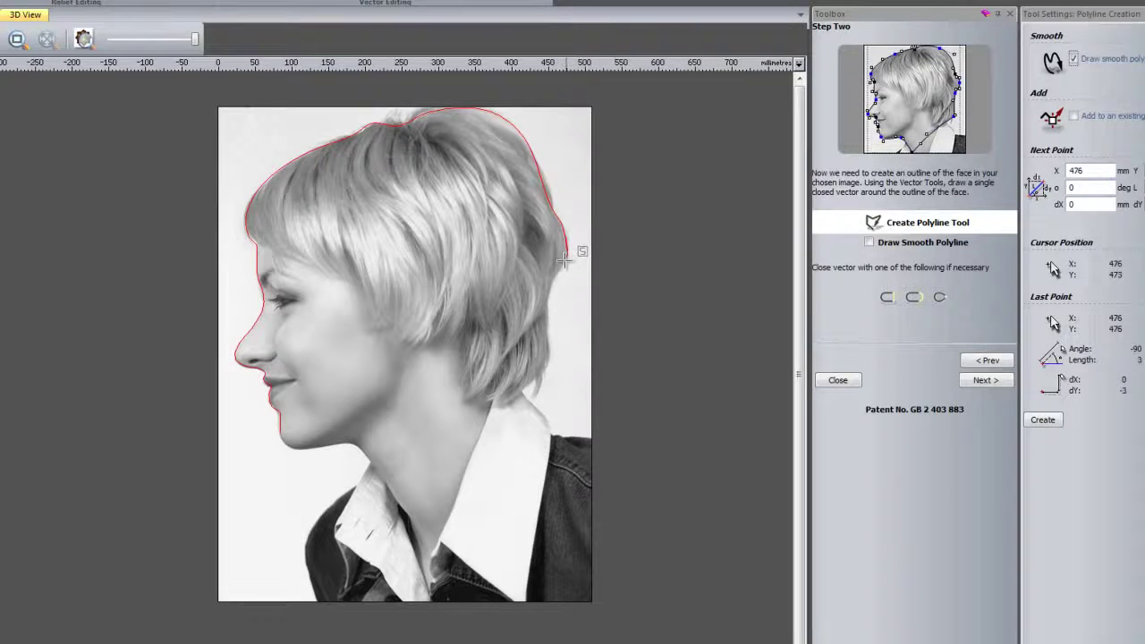
{"action": "left_click", "coordinate": [546, 309]}
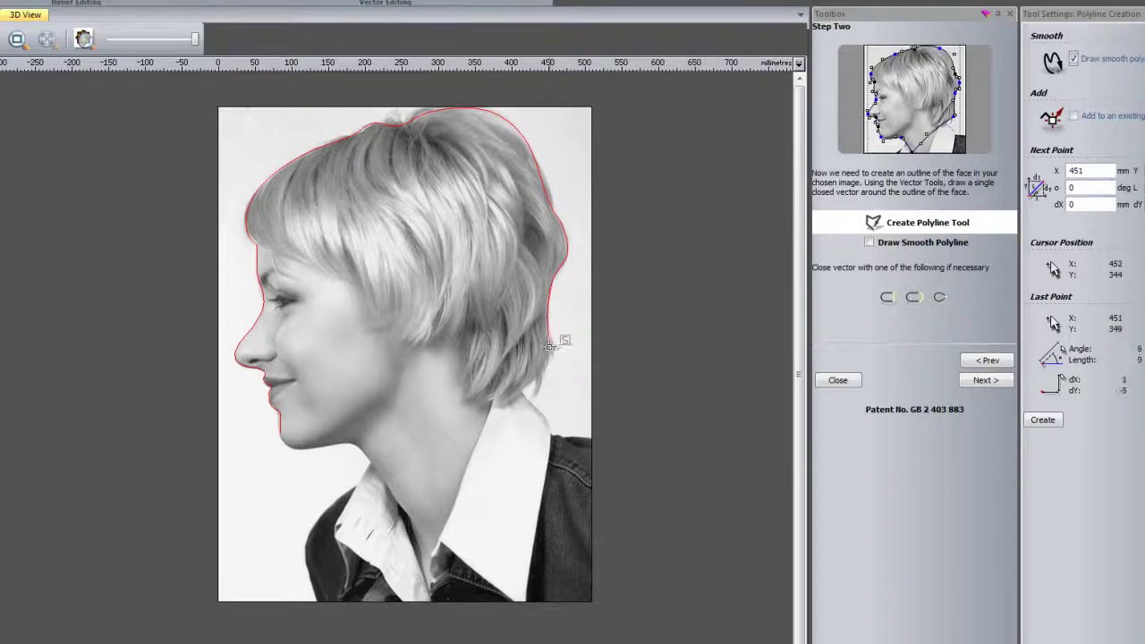
{"action": "left_click", "coordinate": [540, 373]}
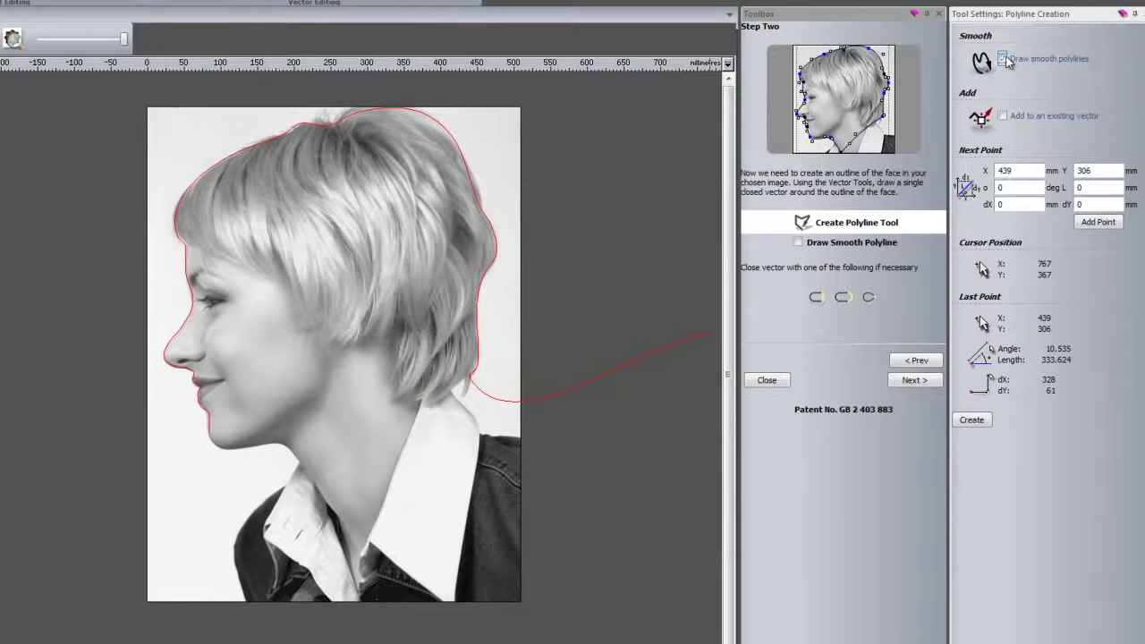
Step: Disable smooth polylines and trace straight segments under the hair and down the collar edge to about X 304, Y 144 mm
{"action": "left_click", "coordinate": [449, 386]}
{"action": "left_click", "coordinate": [419, 402]}
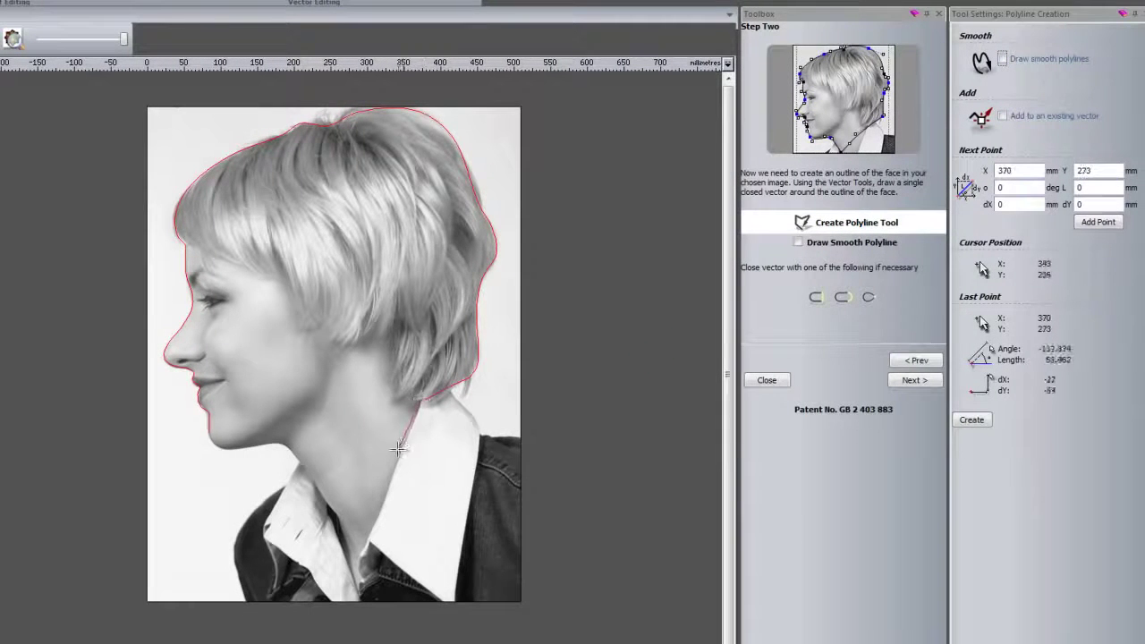
{"action": "left_click", "coordinate": [371, 494]}
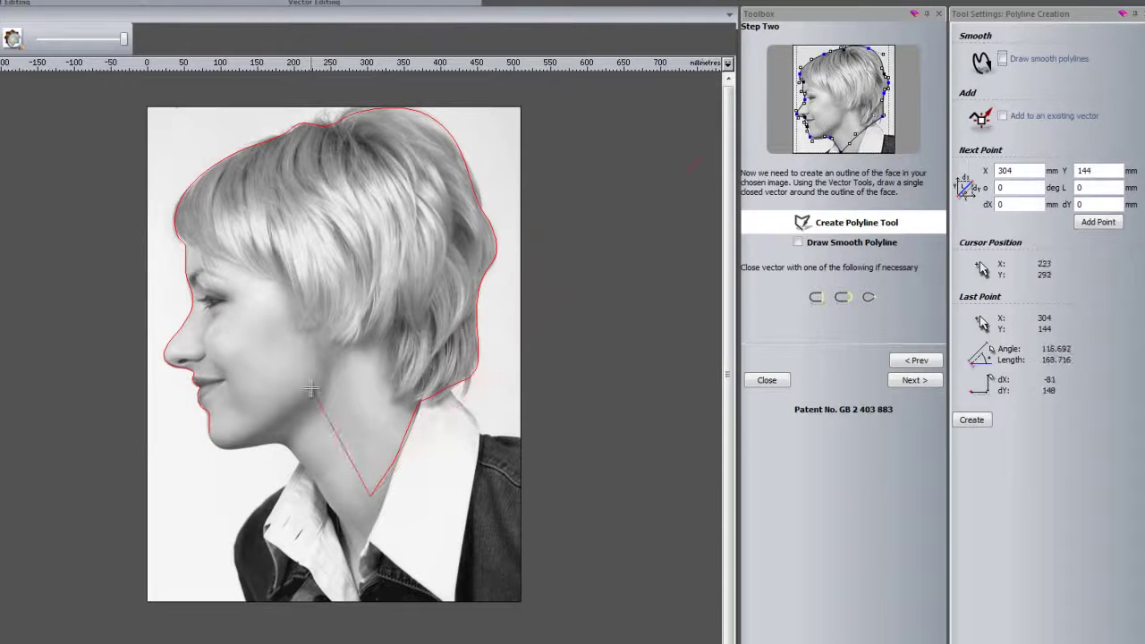
Step: Enable smooth polylines and trace the outline around the base of the neck up to the throat, about X 189, Y 211 mm
{"action": "left_click", "coordinate": [339, 498]}
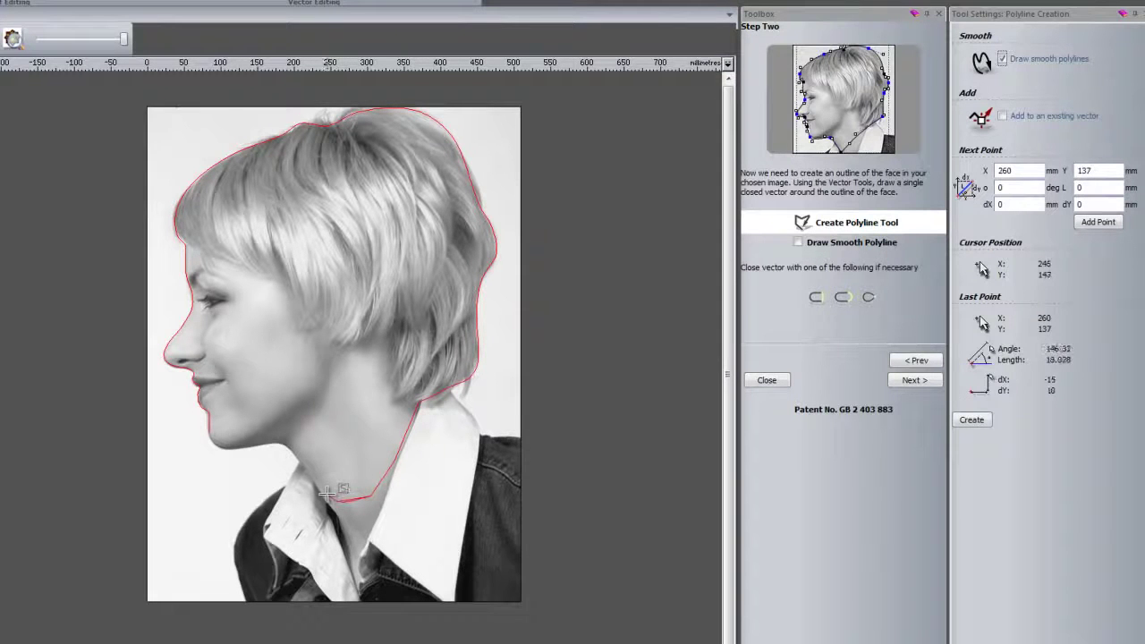
{"action": "left_click", "coordinate": [314, 485]}
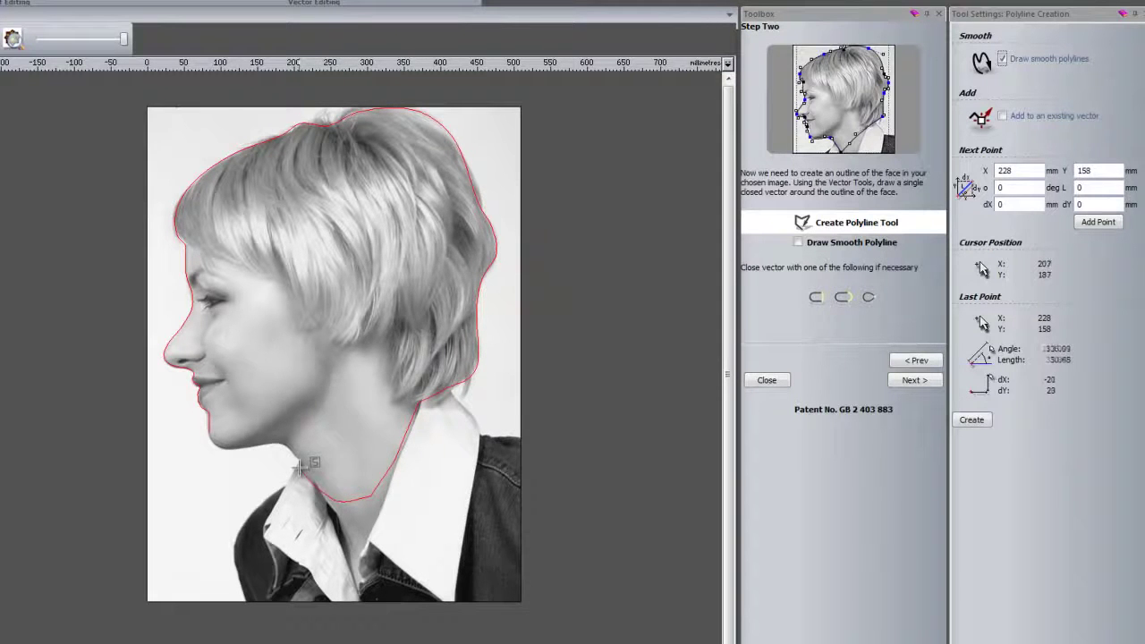
{"action": "left_click", "coordinate": [287, 447]}
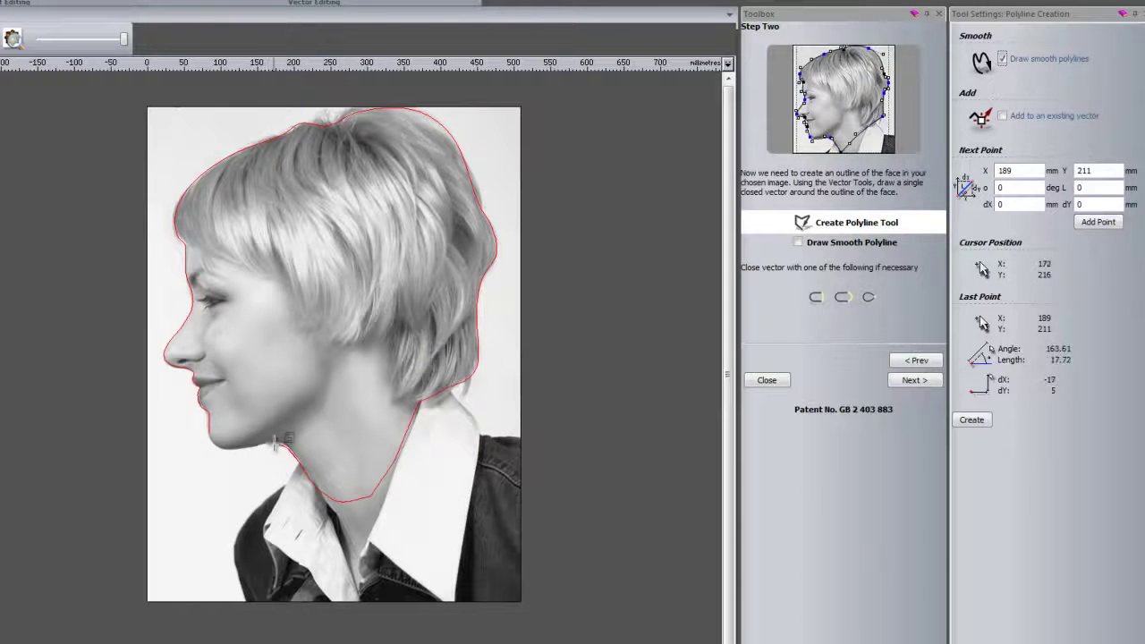
Step: Continue the smooth polyline under the jaw and around the chin, closing the outline at about X 84, Y 231 mm
{"action": "left_click", "coordinate": [256, 444]}
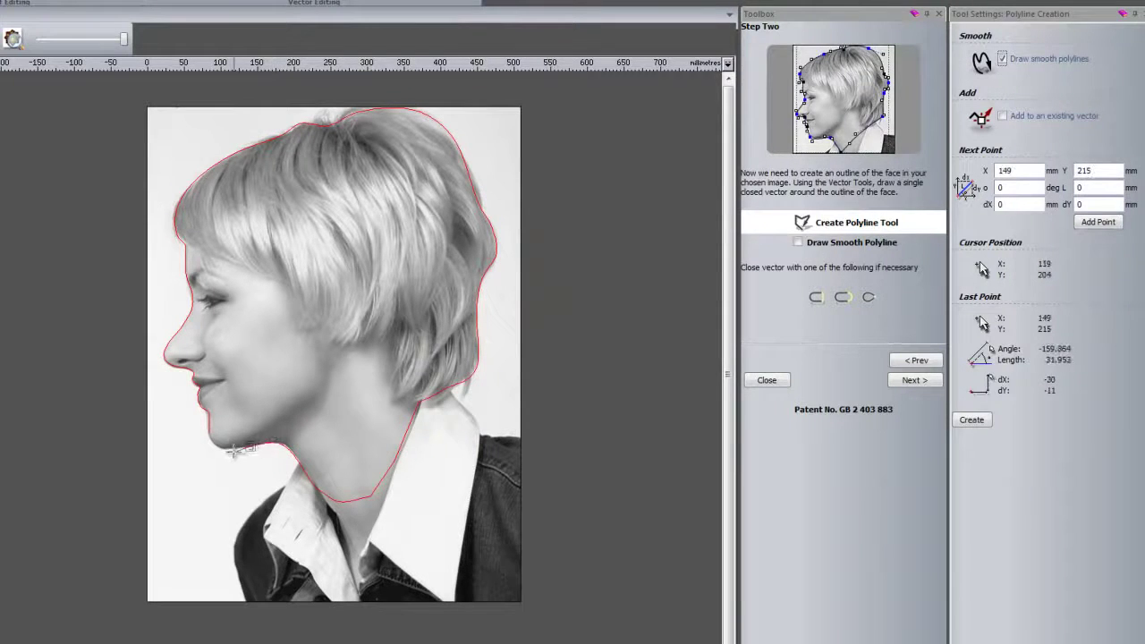
{"action": "left_click", "coordinate": [234, 451]}
{"action": "left_click", "coordinate": [213, 445]}
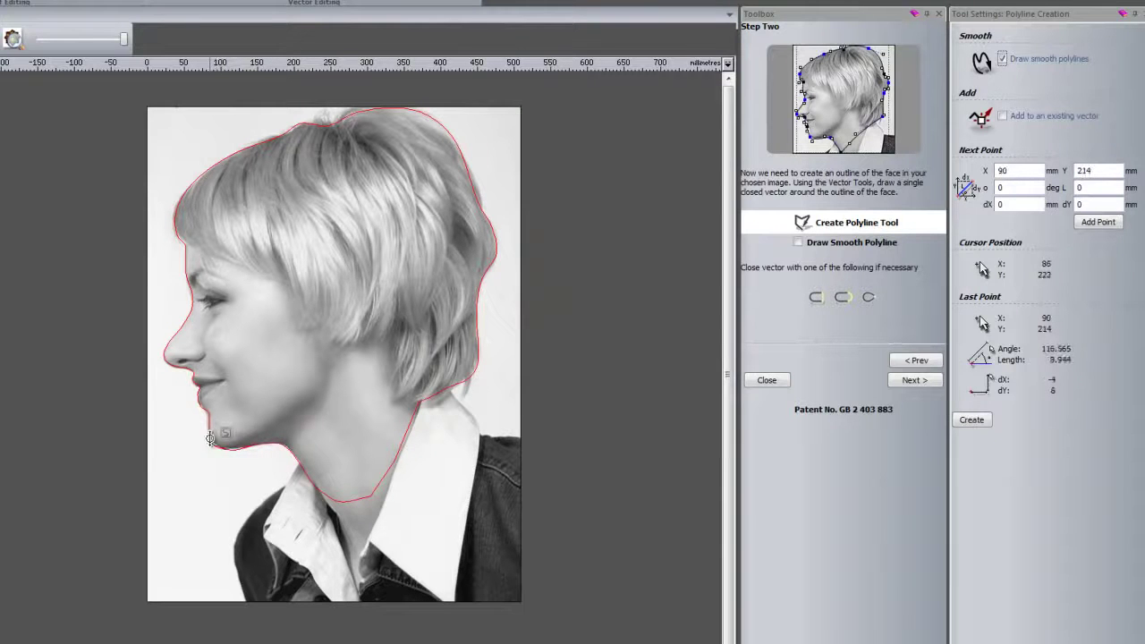
{"action": "left_click", "coordinate": [208, 433]}
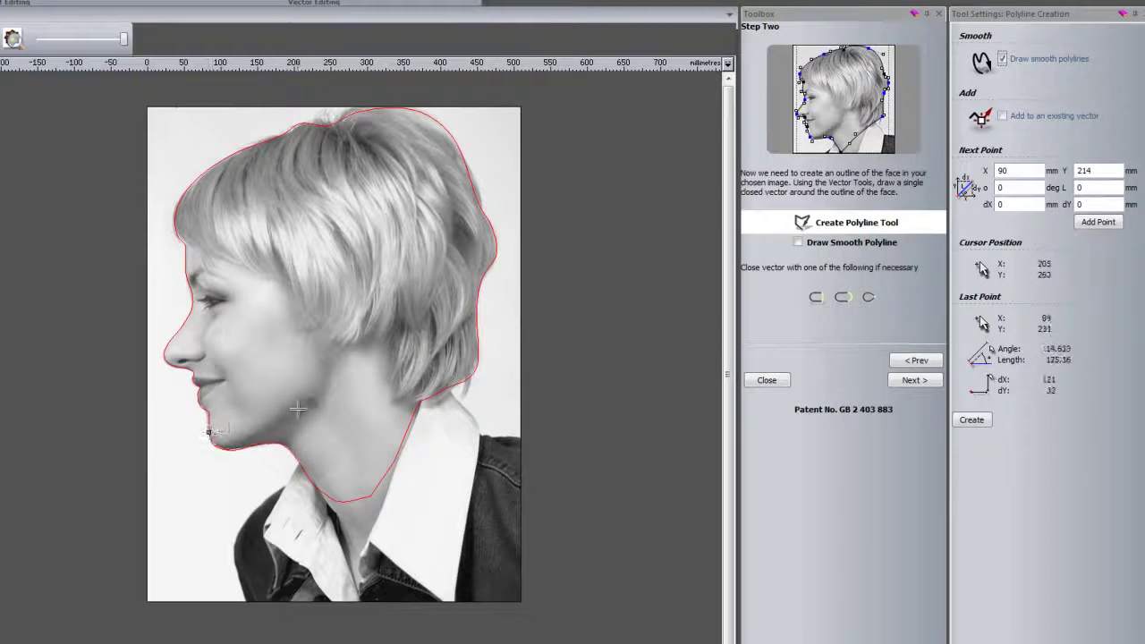
{"action": "key", "text": "Escape"}
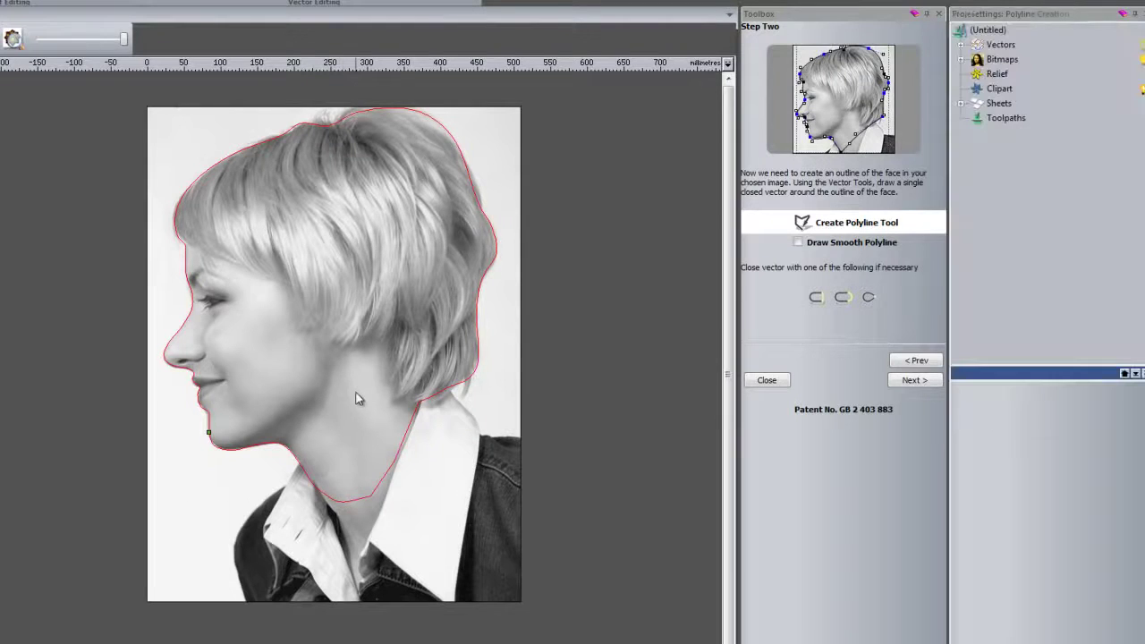
Step: Select the closed head outline for the wizard and mark the key points at the centre front of the eyebrow and the nape of the neck
{"action": "left_click", "coordinate": [299, 125]}
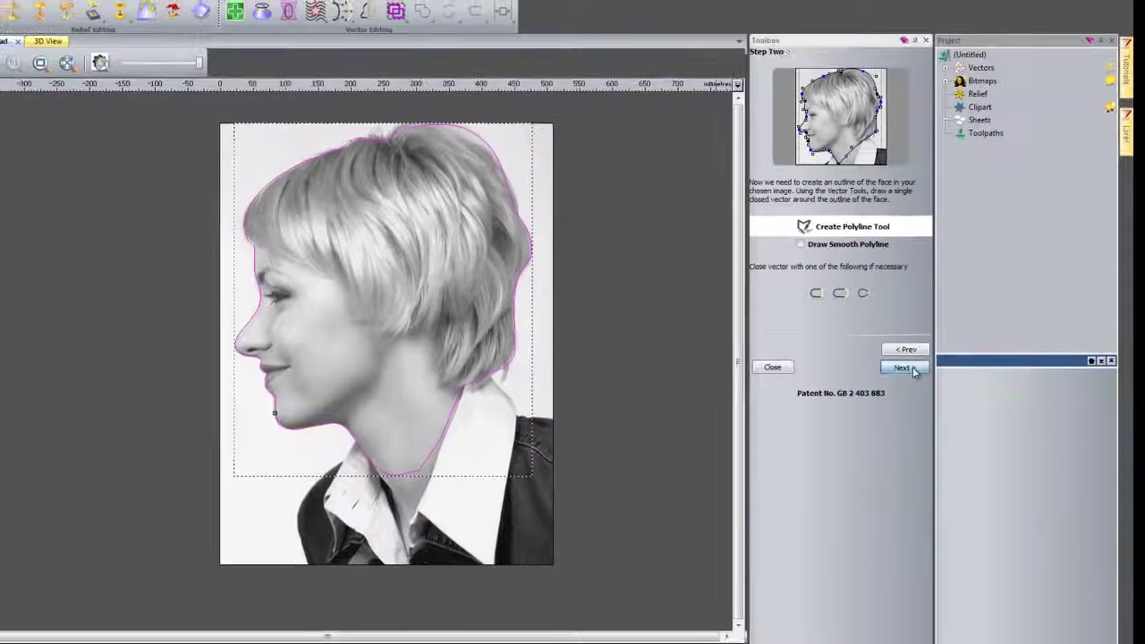
{"action": "left_click", "coordinate": [896, 401]}
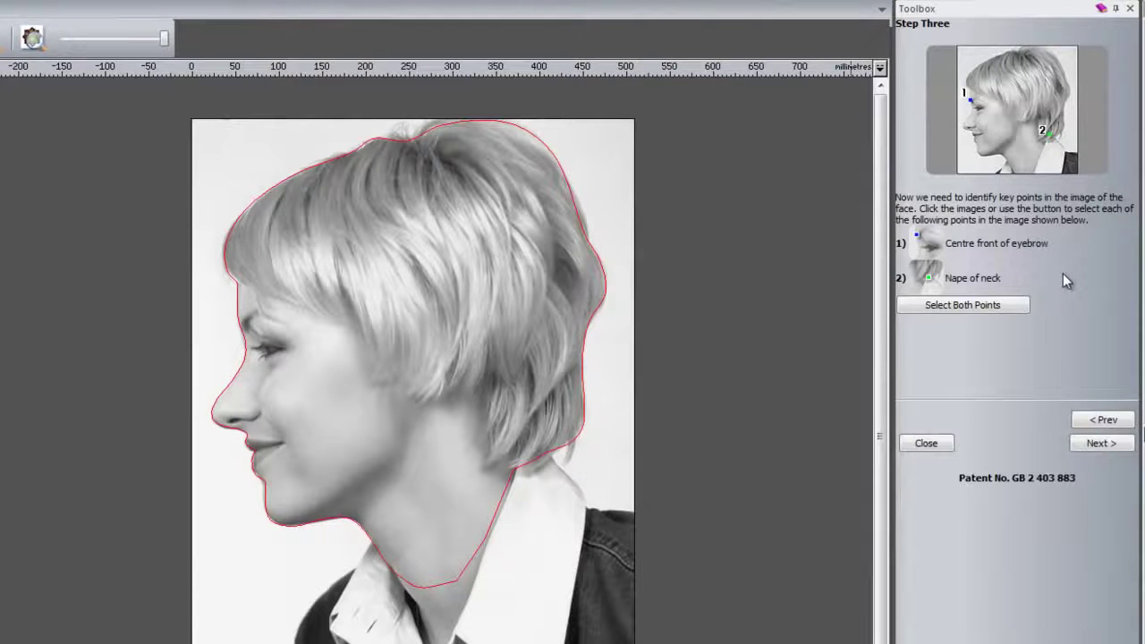
{"action": "left_click", "coordinate": [947, 309]}
{"action": "left_click", "coordinate": [978, 309]}
{"action": "left_click", "coordinate": [978, 307]}
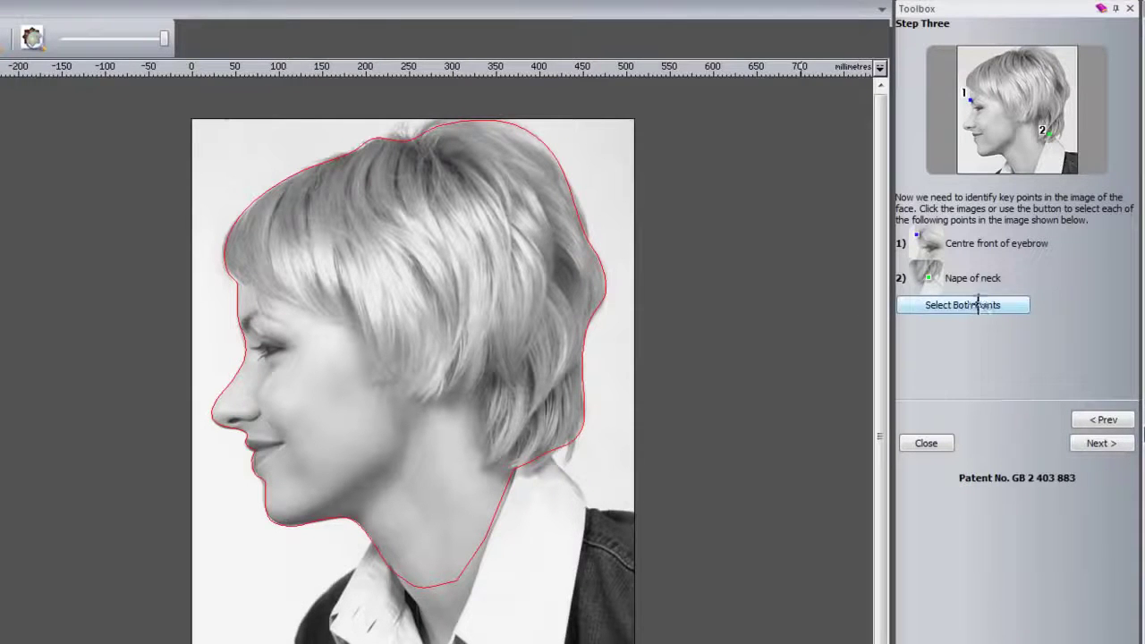
{"action": "left_click", "coordinate": [244, 320]}
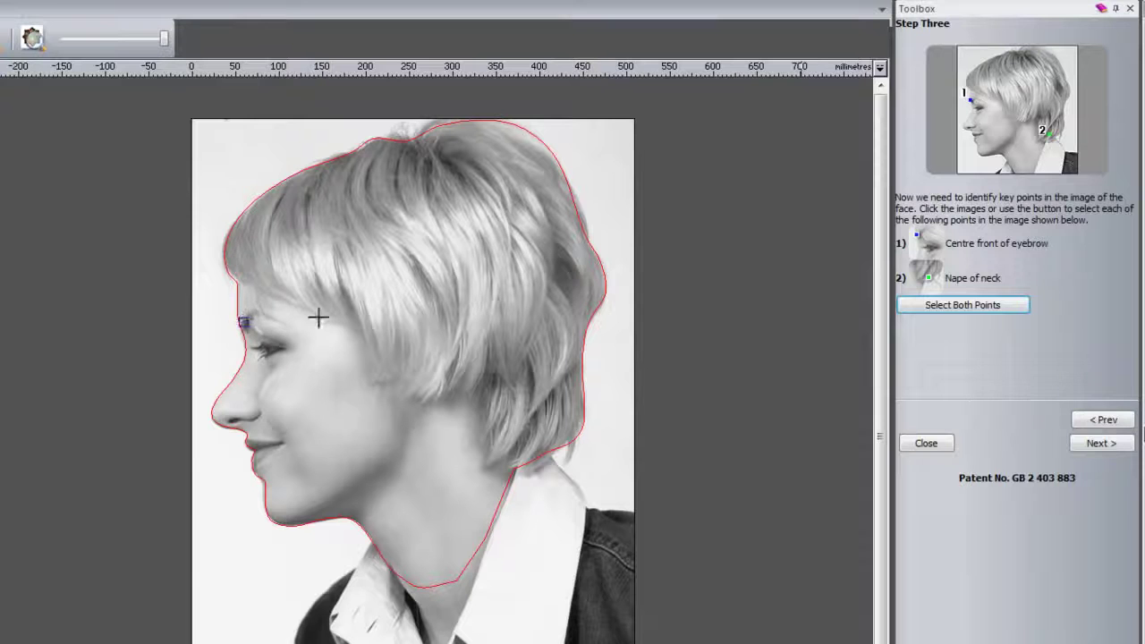
{"action": "left_click", "coordinate": [507, 462]}
Step: Set the model dimensions to 150 by 150 mm and the head height to 135 mm, and calculate the face relief
{"action": "left_click", "coordinate": [1088, 444]}
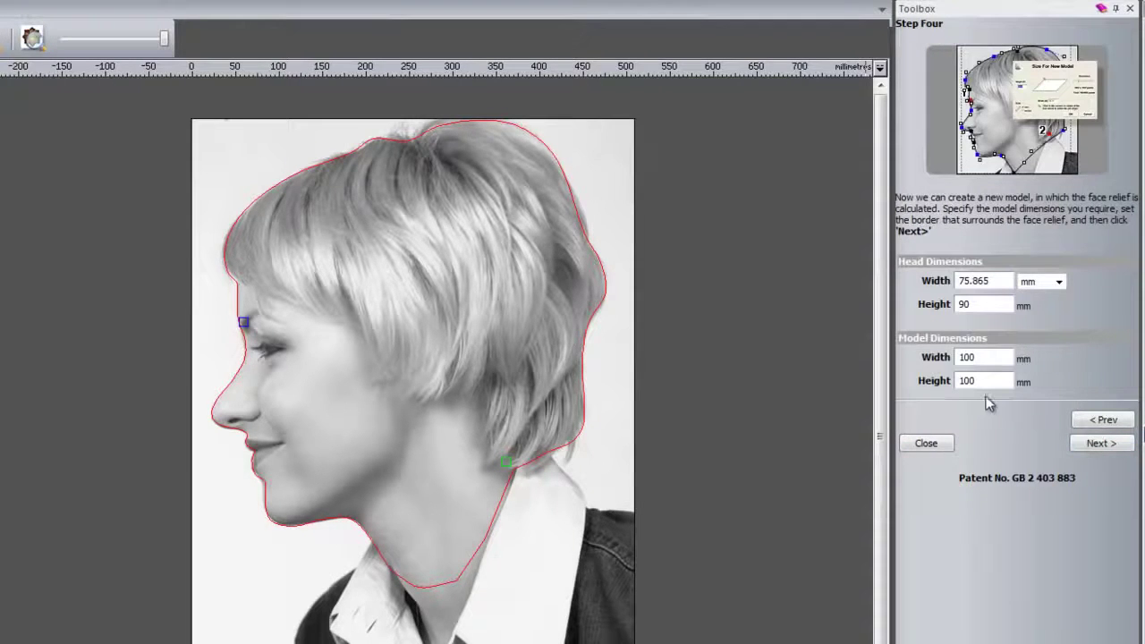
{"action": "left_click_drag", "start_coordinate": [982, 358], "coordinate": [856, 381]}
{"action": "type", "text": "150150"}
{"action": "left_click_drag", "start_coordinate": [982, 305], "coordinate": [854, 307]}
{"action": "type", "text": "135"}
{"action": "left_click", "coordinate": [1110, 446]}
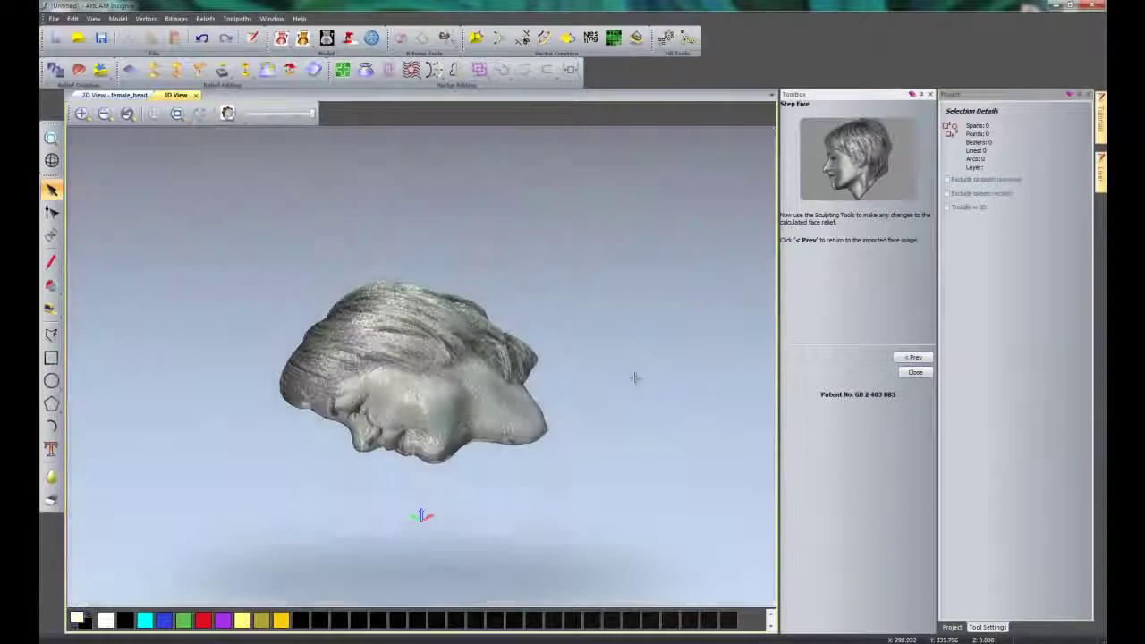
Step: Smooth the whole face relief with 4 smoothing passes
{"action": "left_click_drag", "start_coordinate": [602, 328], "coordinate": [471, 417]}
{"action": "scroll", "coordinate": [472, 416], "scroll_direction": "up", "scroll_amount": 2}
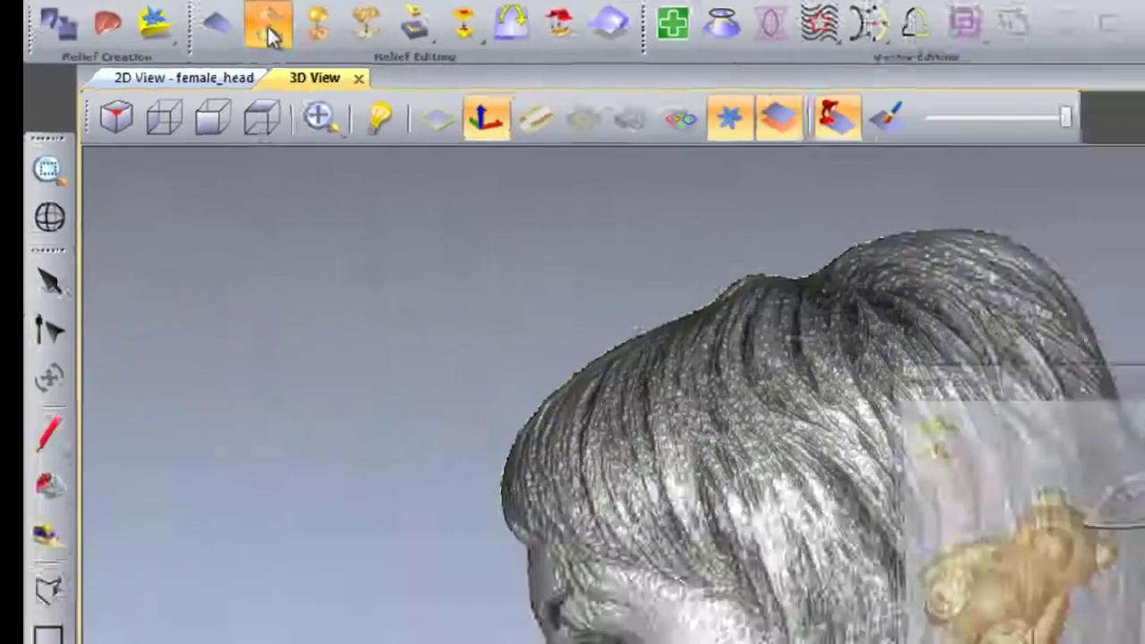
{"action": "left_click", "coordinate": [431, 181]}
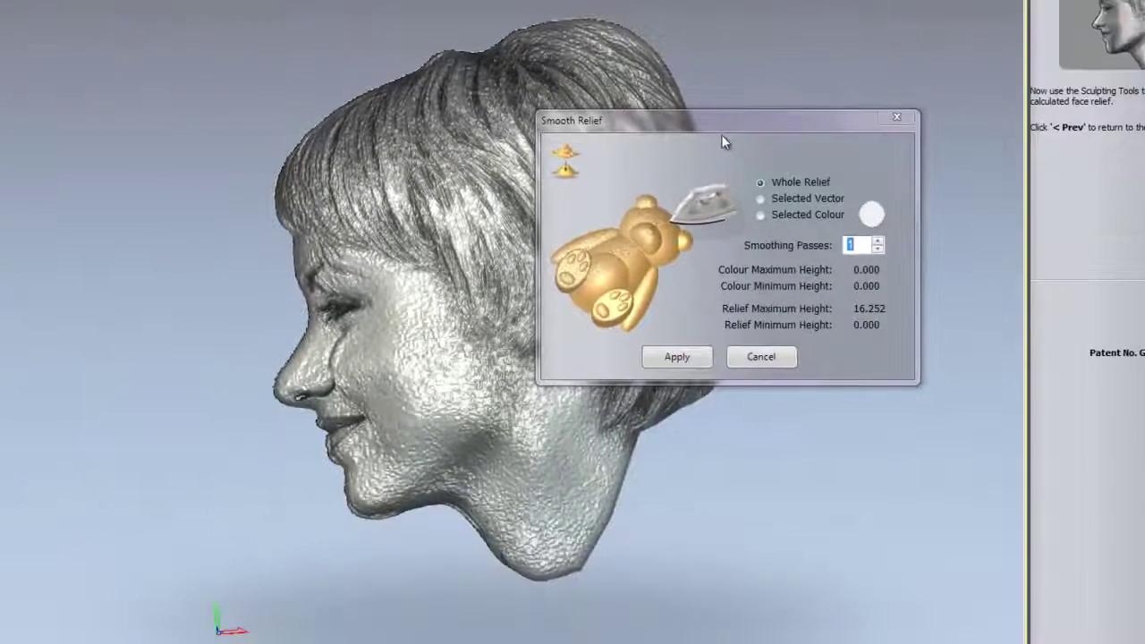
{"action": "left_click_drag", "start_coordinate": [784, 133], "coordinate": [873, 366]}
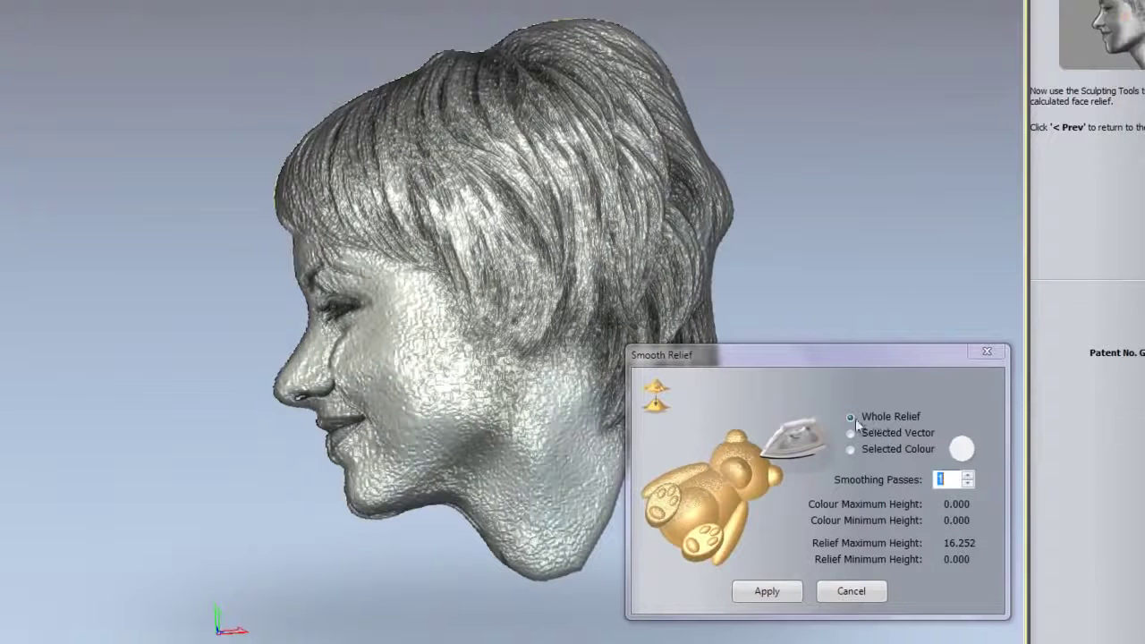
{"action": "left_click", "coordinate": [968, 476]}
{"action": "left_click", "coordinate": [969, 476]}
{"action": "left_click", "coordinate": [968, 476]}
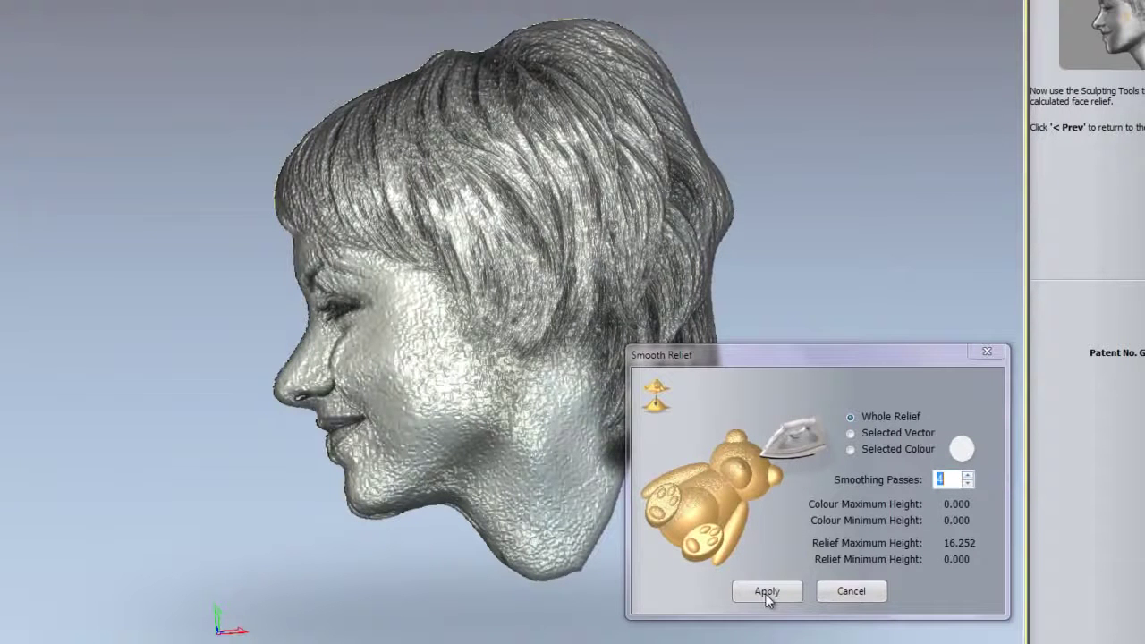
{"action": "left_click", "coordinate": [767, 594]}
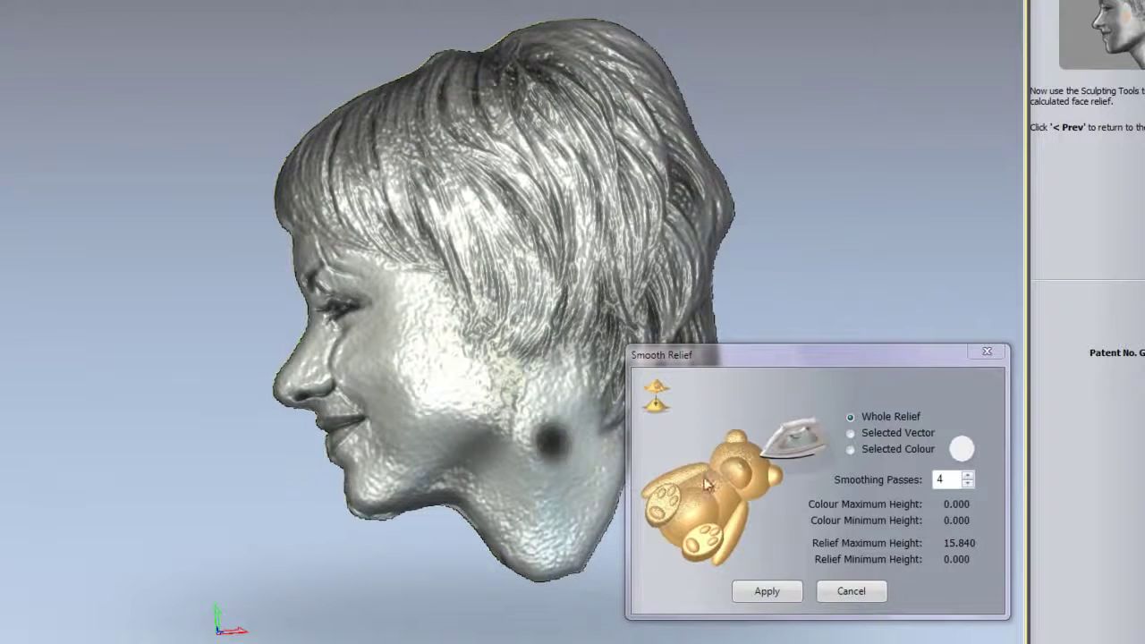
{"action": "left_click", "coordinate": [852, 592]}
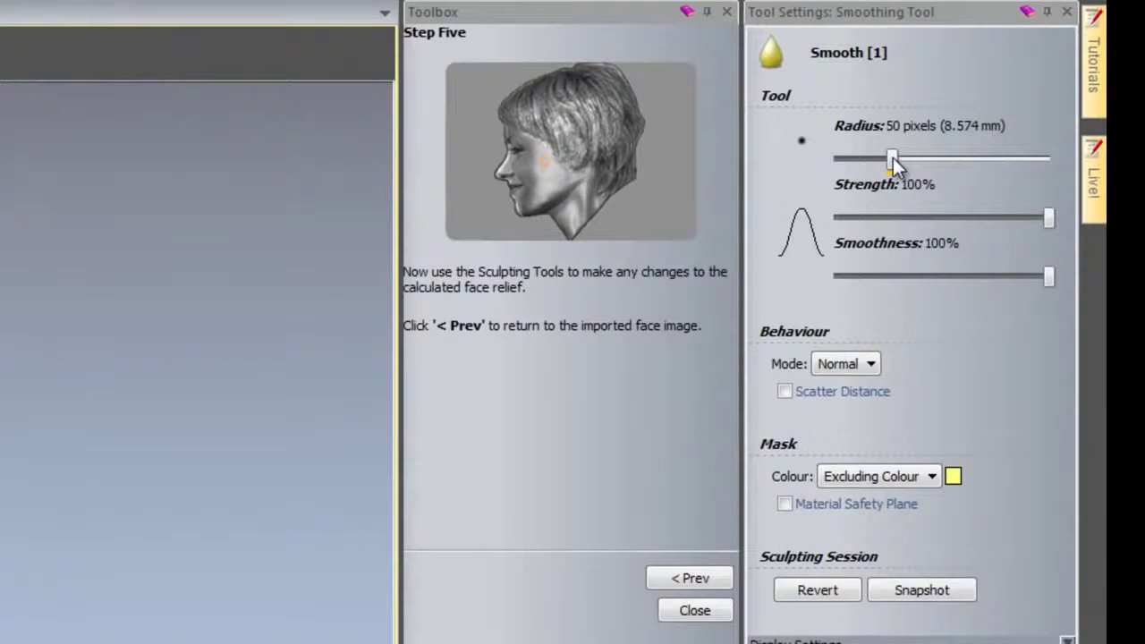
Step: Set the sculpting Smoothing tool to a 69-pixel radius and 40% strength, and show the zero plane behind the relief
{"action": "left_click_drag", "start_coordinate": [893, 158], "coordinate": [907, 159]}
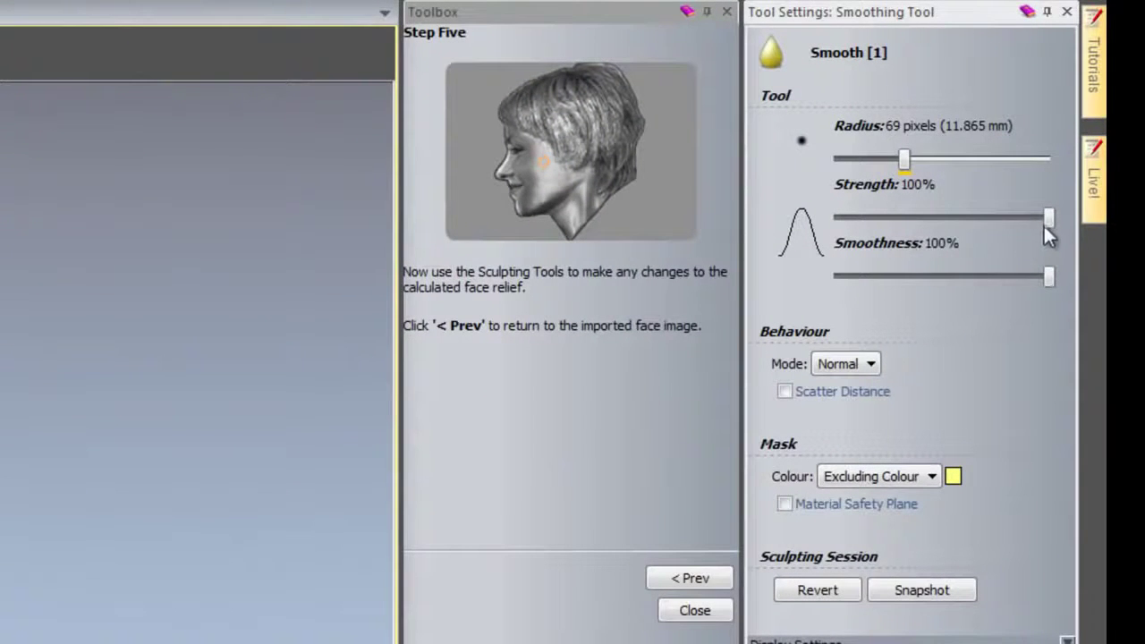
{"action": "left_click_drag", "start_coordinate": [1048, 226], "coordinate": [923, 228]}
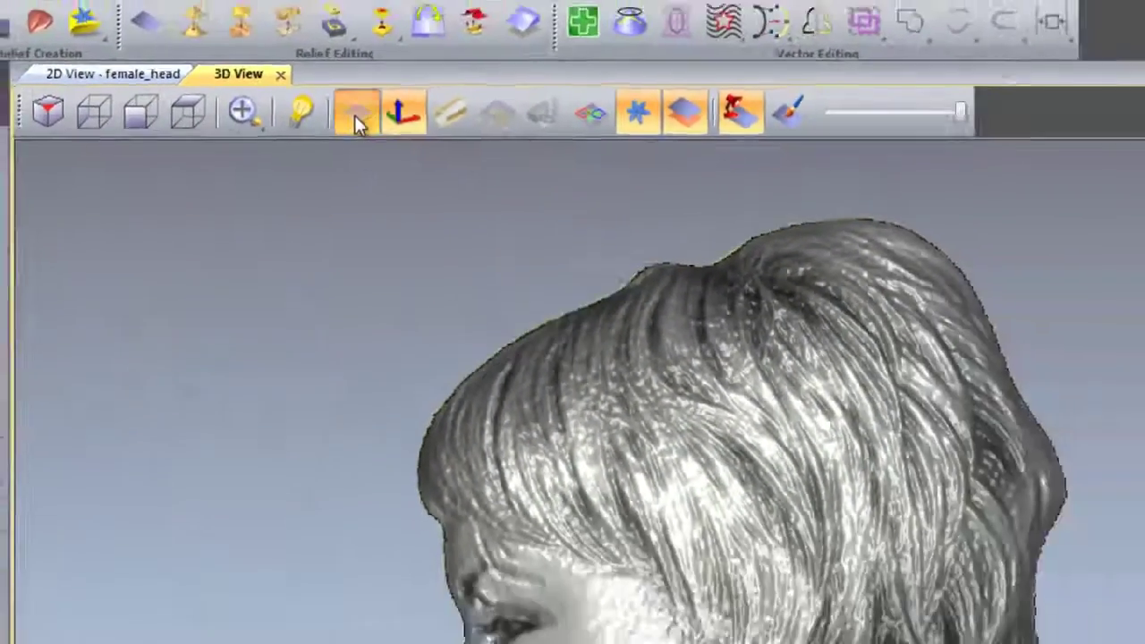
{"action": "left_click", "coordinate": [437, 113]}
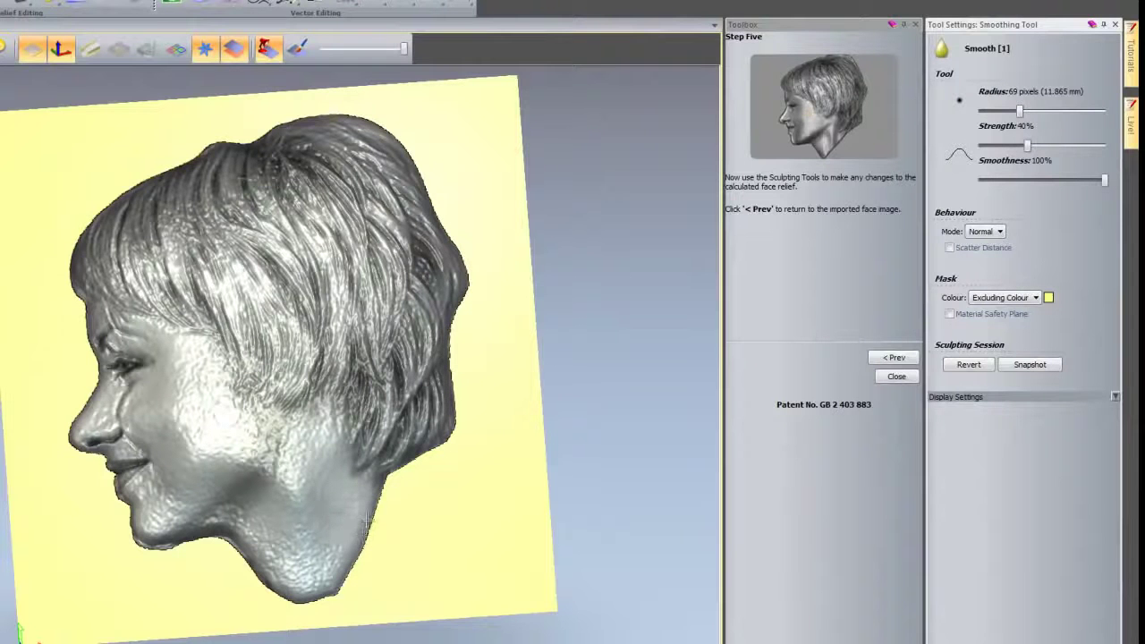
Step: Brush the rough skin of the neck, jaw, cheek and forehead smooth, and close the Face Wizard
{"action": "mouse_move", "coordinate": [316, 576]}
{"action": "left_mouse_down"}
{"action": "mouse_move", "coordinate": [269, 557]}
{"action": "mouse_move", "coordinate": [237, 526]}
{"action": "mouse_move", "coordinate": [247, 533]}
{"action": "mouse_move", "coordinate": [293, 472]}
{"action": "mouse_move", "coordinate": [288, 447]}
{"action": "mouse_move", "coordinate": [322, 425]}
{"action": "mouse_move", "coordinate": [190, 515]}
{"action": "mouse_move", "coordinate": [163, 517]}
{"action": "mouse_move", "coordinate": [151, 499]}
{"action": "mouse_move", "coordinate": [217, 421]}
{"action": "mouse_move", "coordinate": [197, 455]}
{"action": "mouse_move", "coordinate": [193, 358]}
{"action": "mouse_move", "coordinate": [189, 379]}
{"action": "mouse_move", "coordinate": [278, 442]}
{"action": "mouse_move", "coordinate": [208, 507]}
{"action": "mouse_move", "coordinate": [192, 427]}
{"action": "mouse_move", "coordinate": [128, 403]}
{"action": "mouse_move", "coordinate": [164, 394]}
{"action": "mouse_move", "coordinate": [129, 389]}
{"action": "mouse_move", "coordinate": [159, 439]}
{"action": "left_mouse_up"}
{"action": "mouse_move", "coordinate": [114, 446]}
{"action": "left_mouse_down"}
{"action": "mouse_move", "coordinate": [111, 320]}
{"action": "mouse_move", "coordinate": [164, 334]}
{"action": "mouse_move", "coordinate": [105, 318]}
{"action": "mouse_move", "coordinate": [165, 351]}
{"action": "mouse_move", "coordinate": [171, 423]}
{"action": "left_mouse_up"}
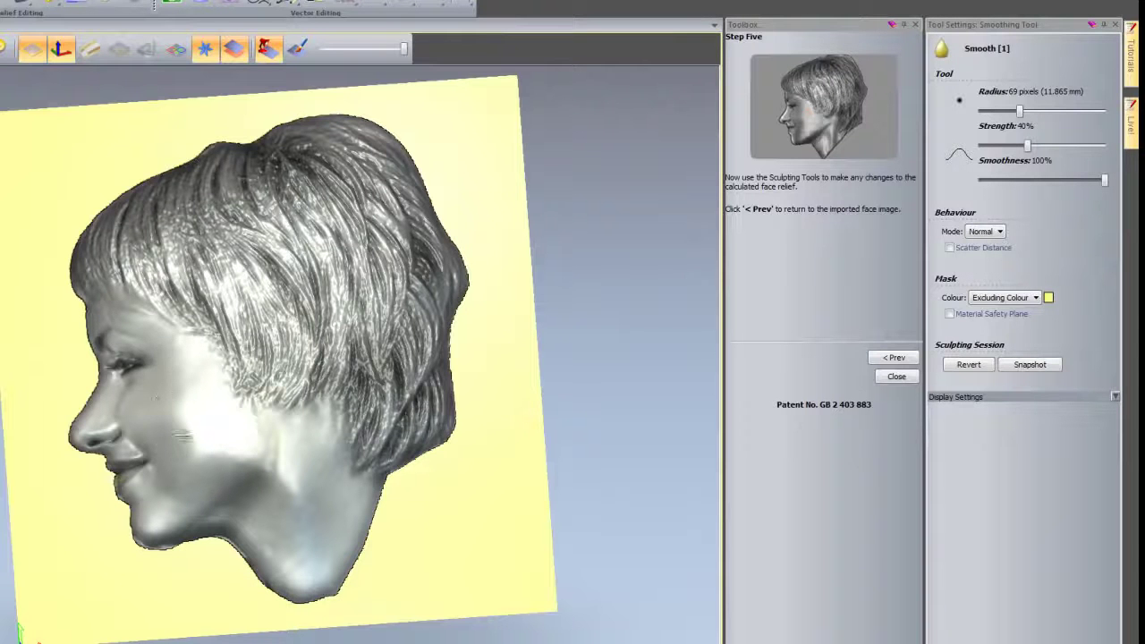
{"action": "mouse_move", "coordinate": [336, 483]}
{"action": "left_mouse_down"}
{"action": "mouse_move", "coordinate": [345, 474]}
{"action": "mouse_move", "coordinate": [304, 526]}
{"action": "mouse_move", "coordinate": [225, 519]}
{"action": "mouse_move", "coordinate": [138, 539]}
{"action": "mouse_move", "coordinate": [198, 536]}
{"action": "mouse_move", "coordinate": [252, 561]}
{"action": "mouse_move", "coordinate": [150, 501]}
{"action": "left_mouse_up"}
{"action": "mouse_move", "coordinate": [201, 438]}
{"action": "left_mouse_down"}
{"action": "mouse_move", "coordinate": [211, 356]}
{"action": "mouse_move", "coordinate": [211, 381]}
{"action": "mouse_move", "coordinate": [250, 435]}
{"action": "mouse_move", "coordinate": [304, 426]}
{"action": "mouse_move", "coordinate": [349, 497]}
{"action": "left_mouse_up"}
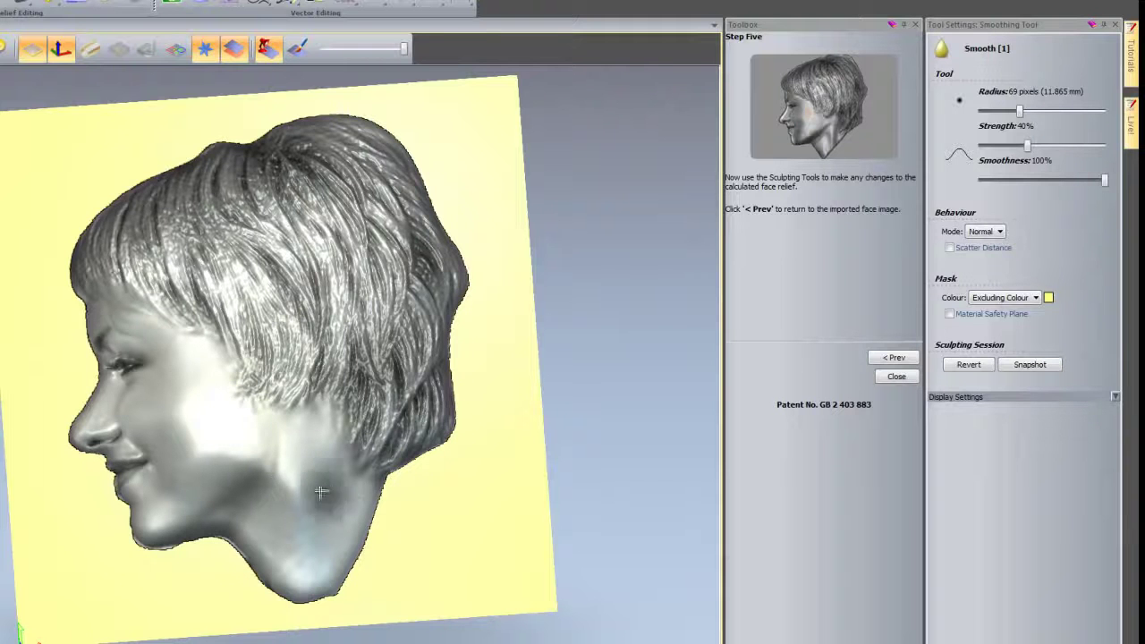
{"action": "mouse_move", "coordinate": [164, 333]}
{"action": "left_mouse_down"}
{"action": "mouse_move", "coordinate": [107, 315]}
{"action": "mouse_move", "coordinate": [112, 323]}
{"action": "left_mouse_up"}
{"action": "mouse_move", "coordinate": [445, 464]}
{"action": "middle_mouse_down"}
{"action": "mouse_move", "coordinate": [470, 421]}
{"action": "mouse_move", "coordinate": [430, 458]}
{"action": "mouse_move", "coordinate": [445, 453]}
{"action": "middle_mouse_up"}
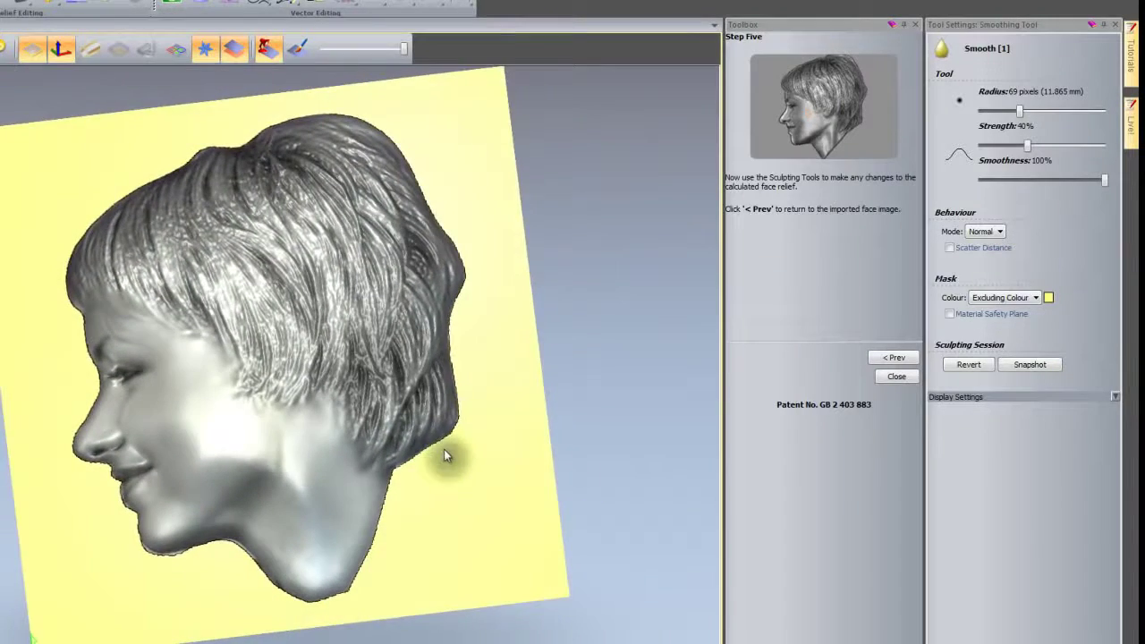
{"action": "mouse_move", "coordinate": [455, 344]}
{"action": "middle_mouse_down"}
{"action": "mouse_move", "coordinate": [434, 353]}
{"action": "mouse_move", "coordinate": [439, 341]}
{"action": "middle_mouse_up"}
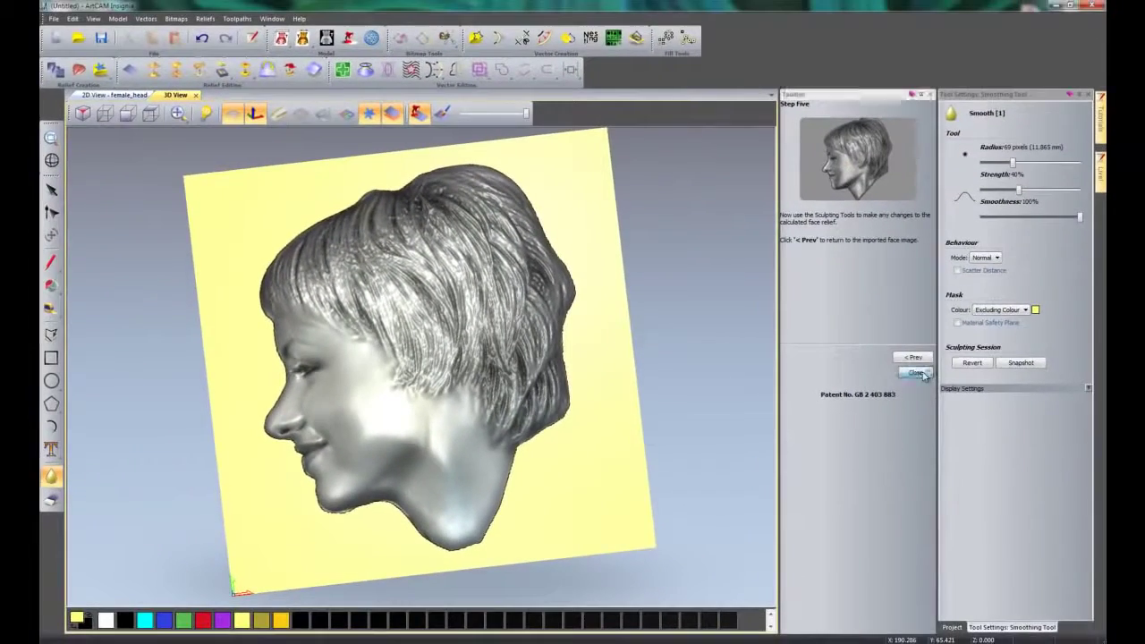
{"action": "left_click", "coordinate": [918, 373]}
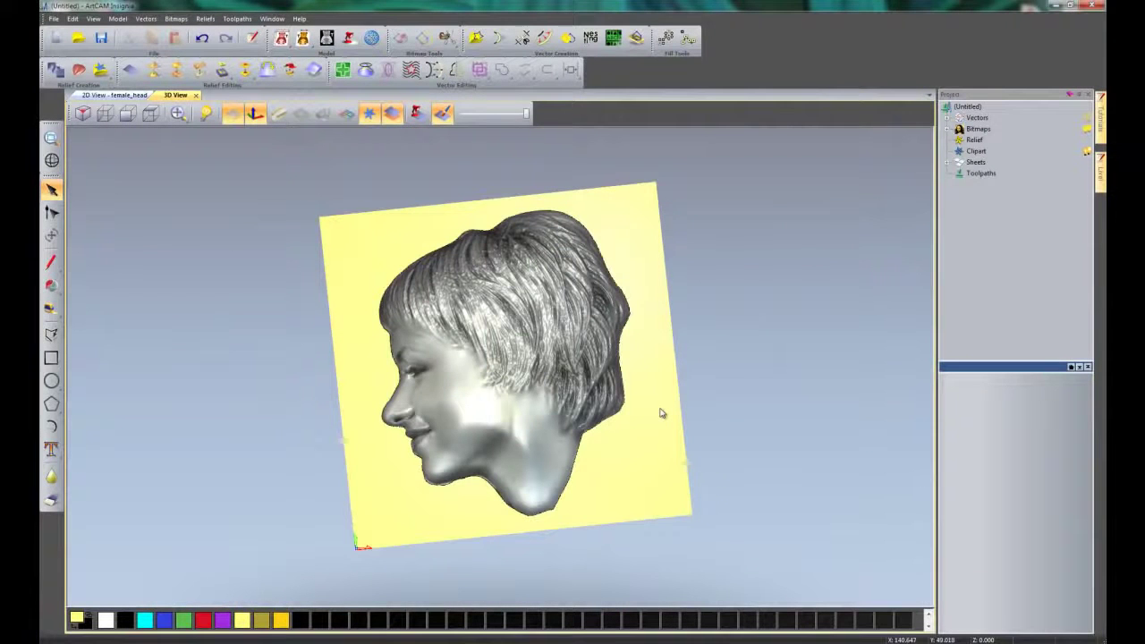
Step: Compare the relief's 3D display with the material shading and with the colour shading
{"action": "middle_click_drag", "start_coordinate": [721, 350], "coordinate": [669, 355]}
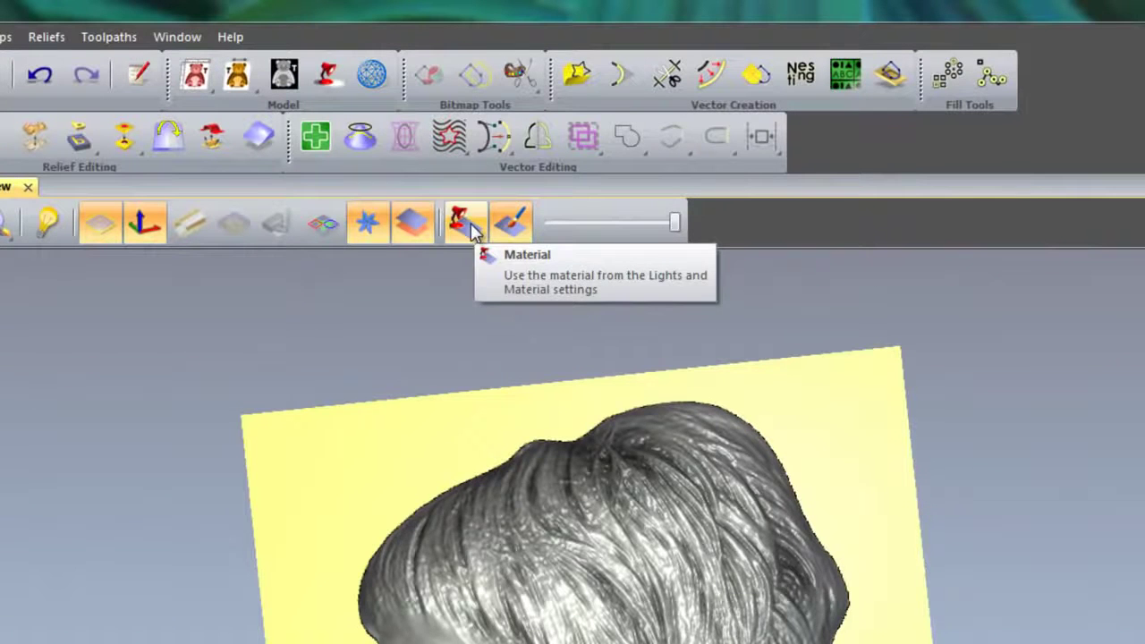
{"action": "left_click", "coordinate": [470, 223]}
{"action": "left_click", "coordinate": [462, 224]}
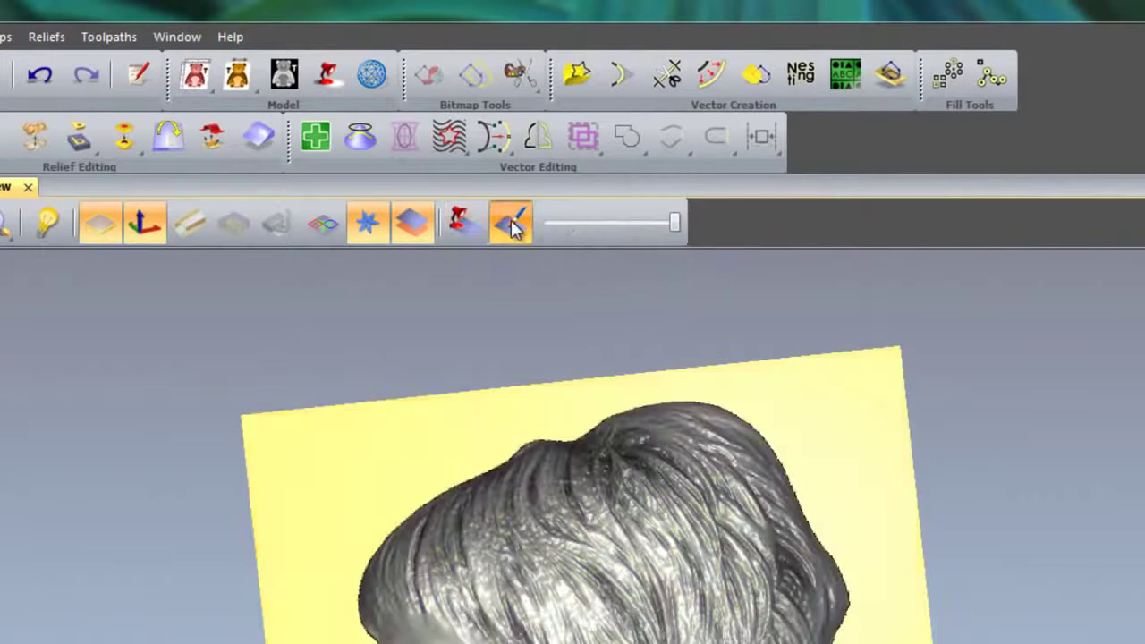
{"action": "left_click", "coordinate": [508, 229]}
{"action": "left_click", "coordinate": [507, 229]}
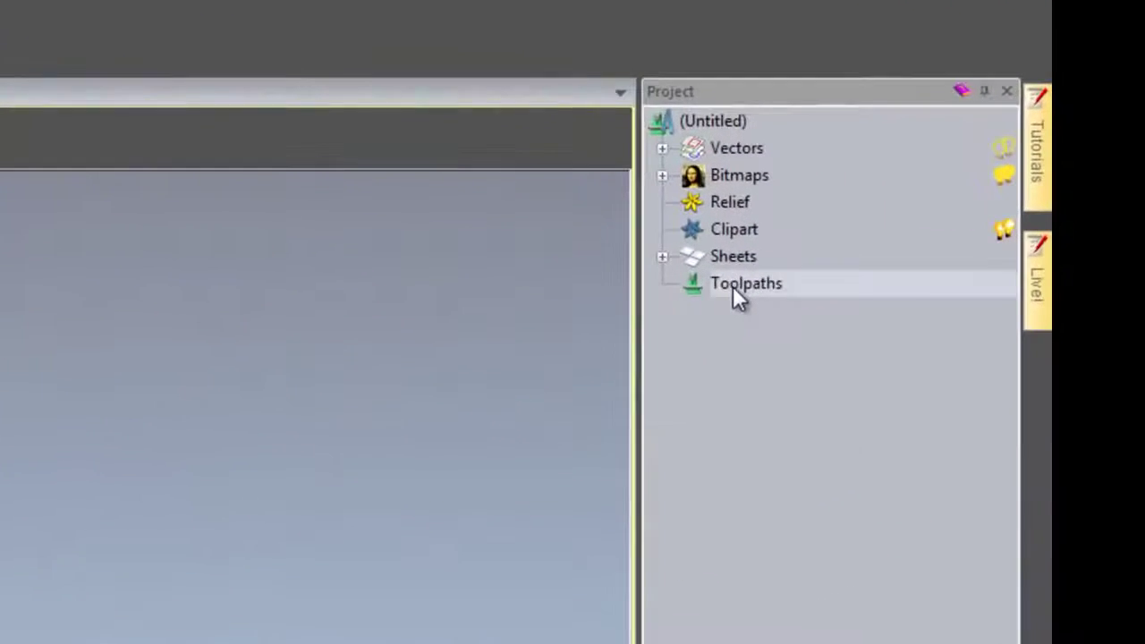
Step: Start a Machine Relief toolpath for the whole relief and choose the Ball Nose 1.5 mm as its finishing tool
{"action": "left_click", "coordinate": [734, 286]}
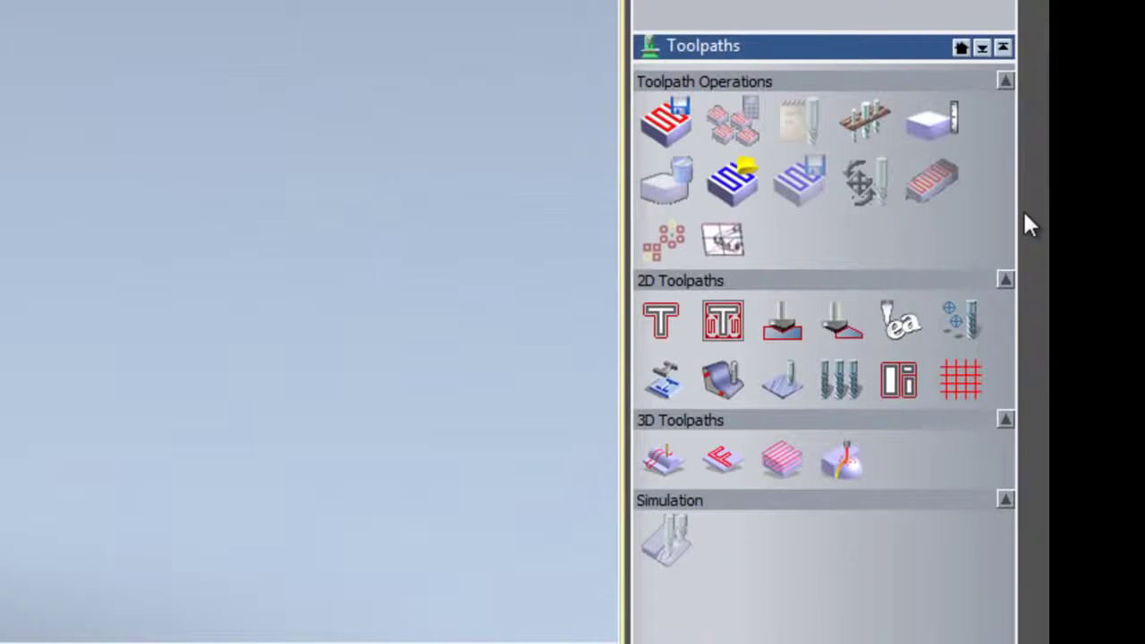
{"action": "left_click", "coordinate": [663, 460]}
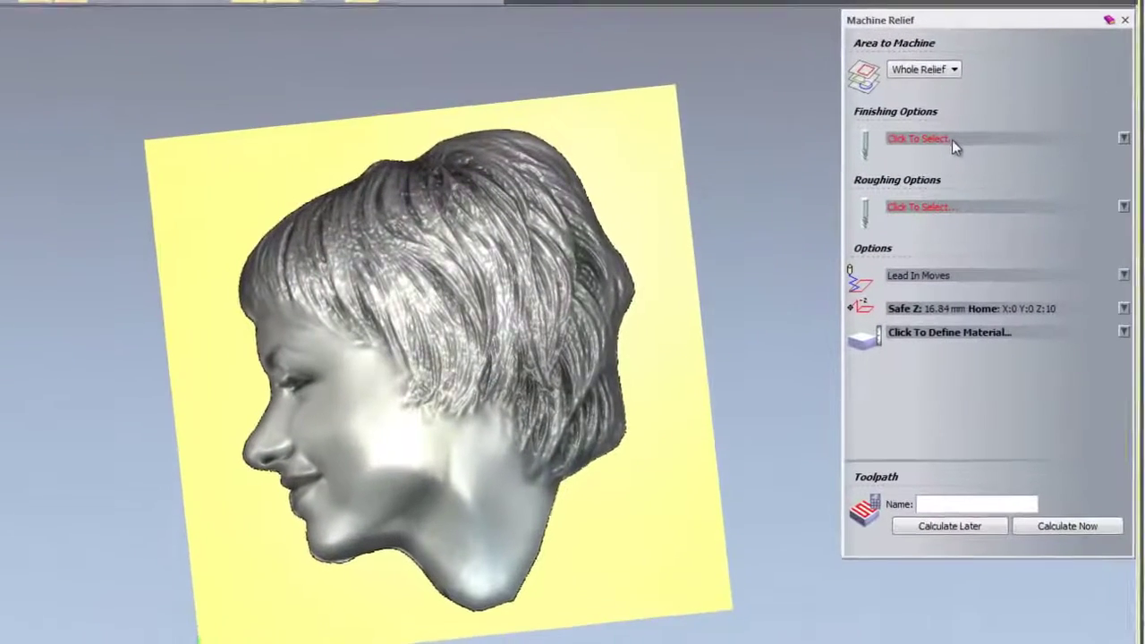
{"action": "left_click", "coordinate": [810, 208]}
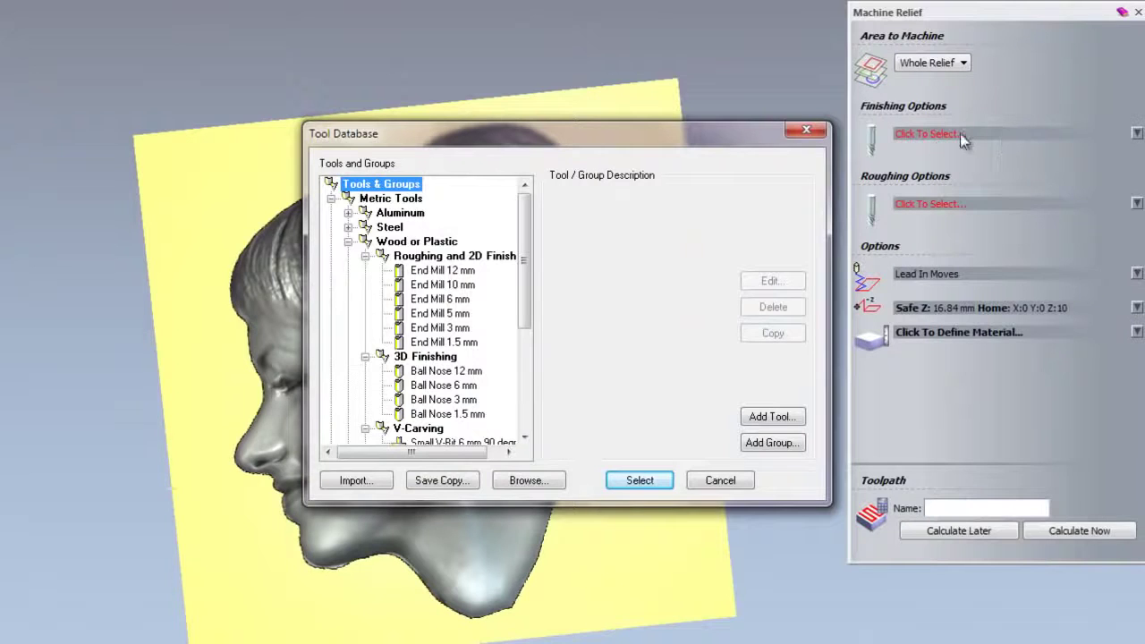
{"action": "left_click_drag", "start_coordinate": [524, 235], "coordinate": [525, 268]}
{"action": "left_click", "coordinate": [447, 356]}
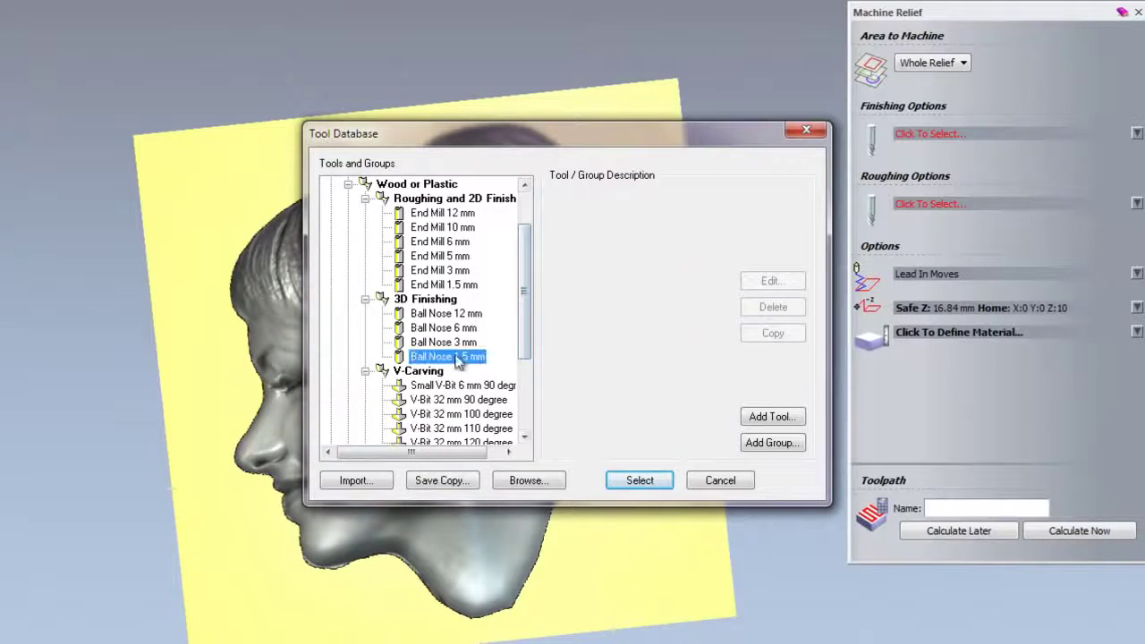
{"action": "left_click", "coordinate": [640, 481]}
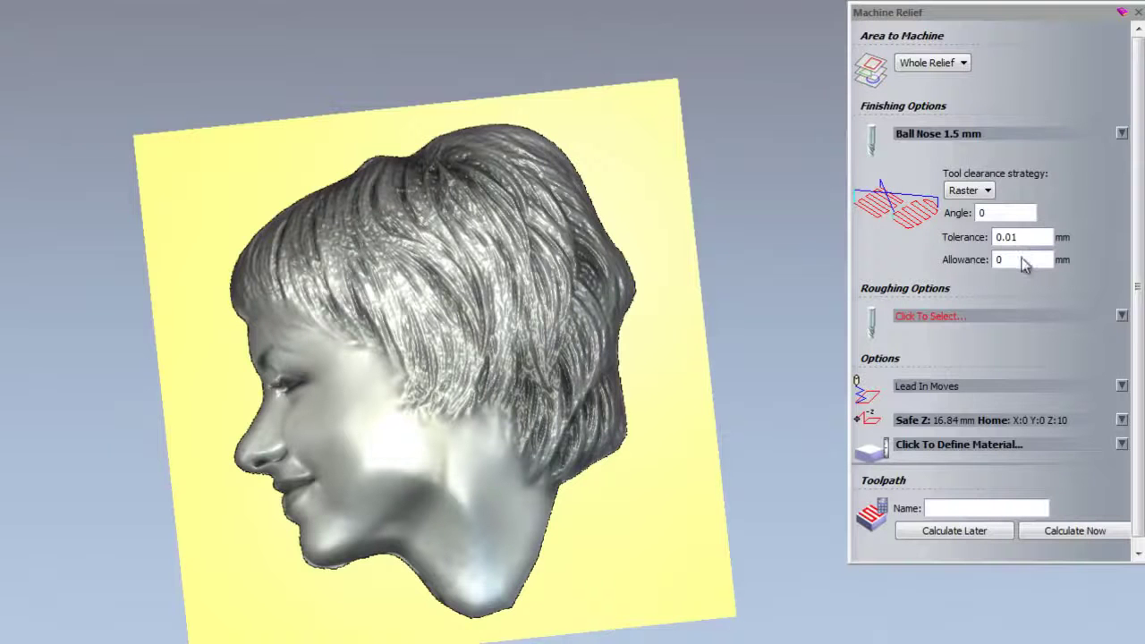
Step: Choose the End Mill 12 mm for wood or plastic as the roughing tool of the Machine Relief toolpath
{"action": "left_click", "coordinate": [986, 315]}
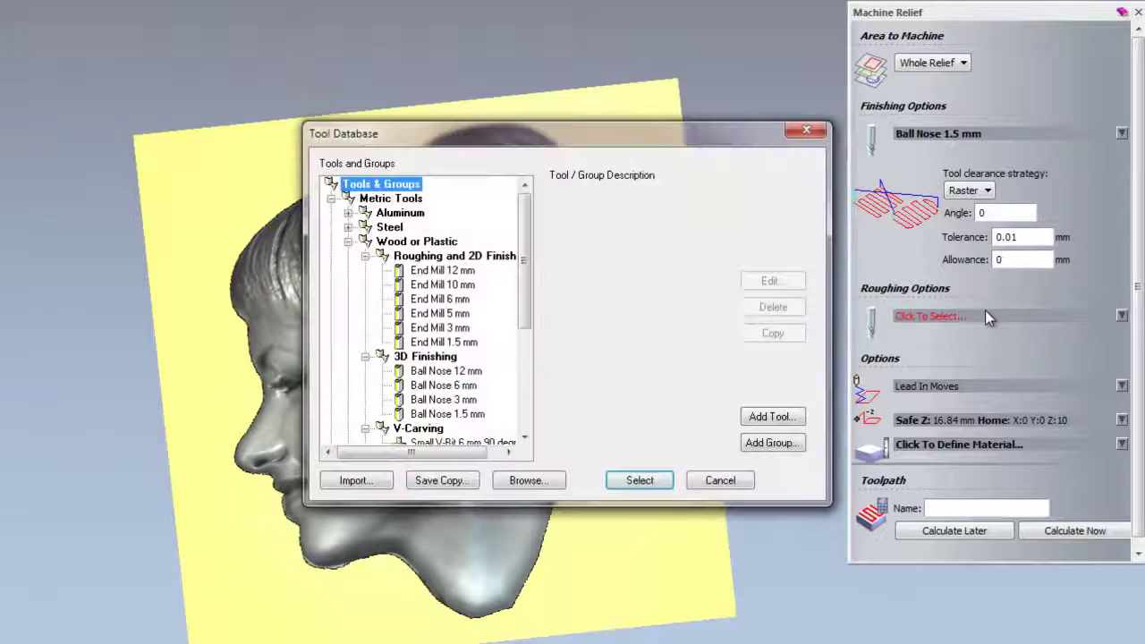
{"action": "left_click", "coordinate": [461, 272]}
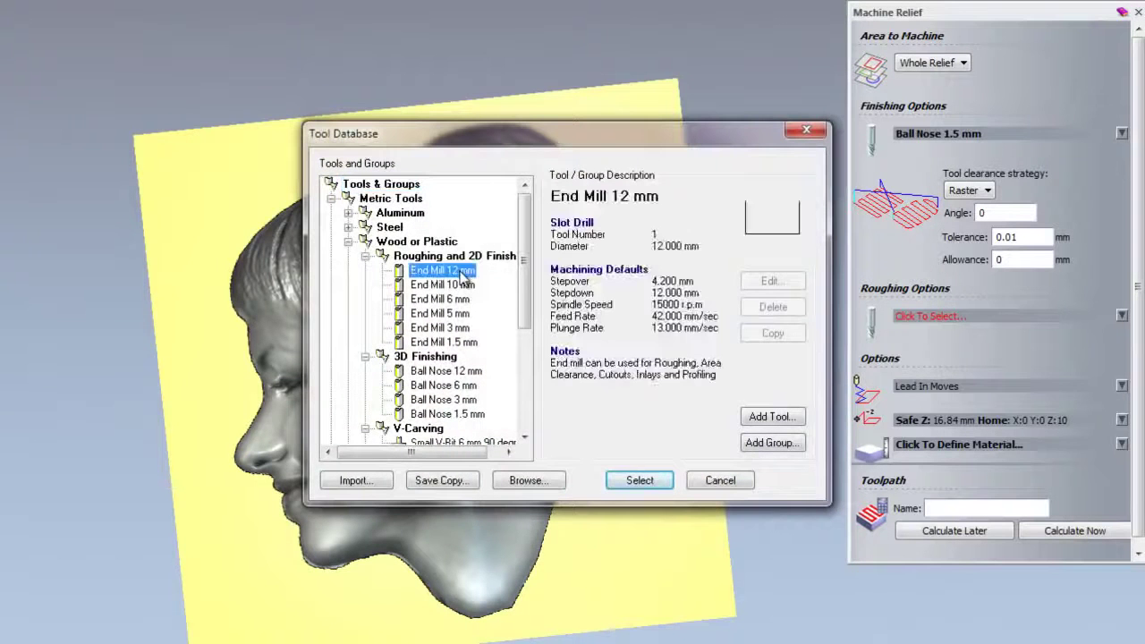
{"action": "left_click", "coordinate": [638, 481]}
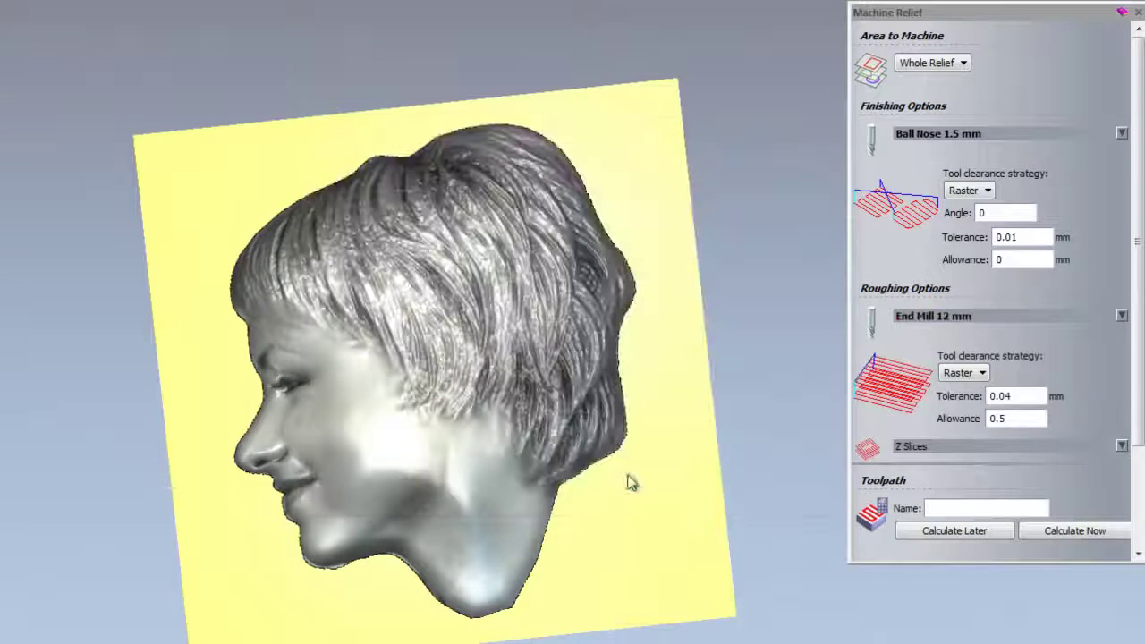
Step: Set the stepdown of the End Mill 12 mm roughing tool to 2 mm
{"action": "left_click_drag", "start_coordinate": [1138, 374], "coordinate": [1138, 438]}
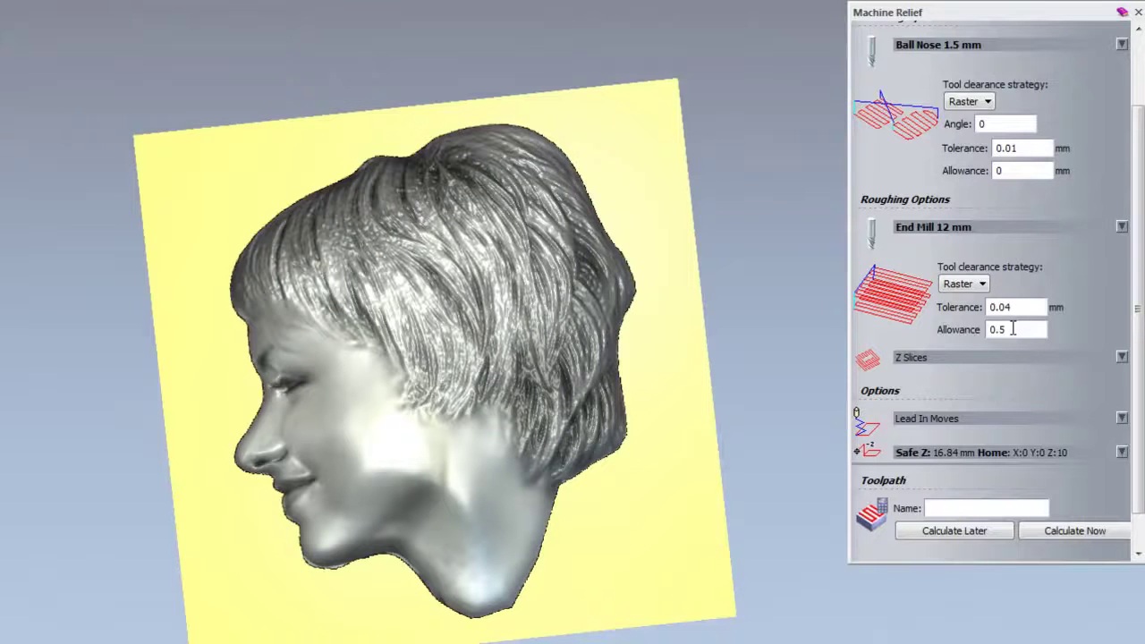
{"action": "left_click", "coordinate": [982, 227]}
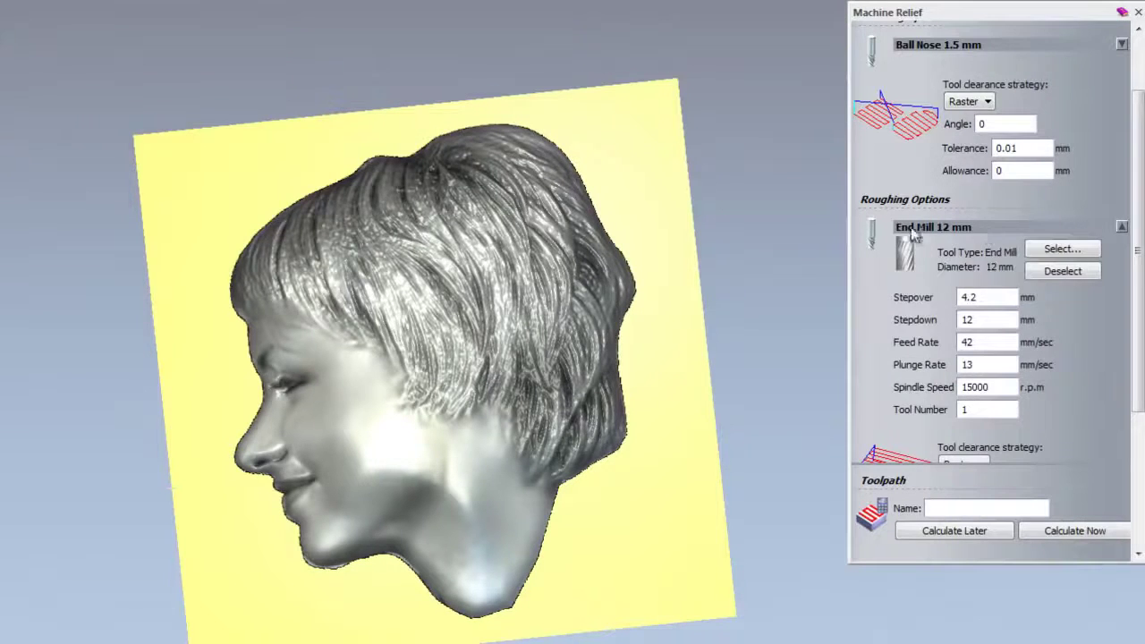
{"action": "left_click", "coordinate": [1121, 228]}
{"action": "left_click", "coordinate": [1121, 227]}
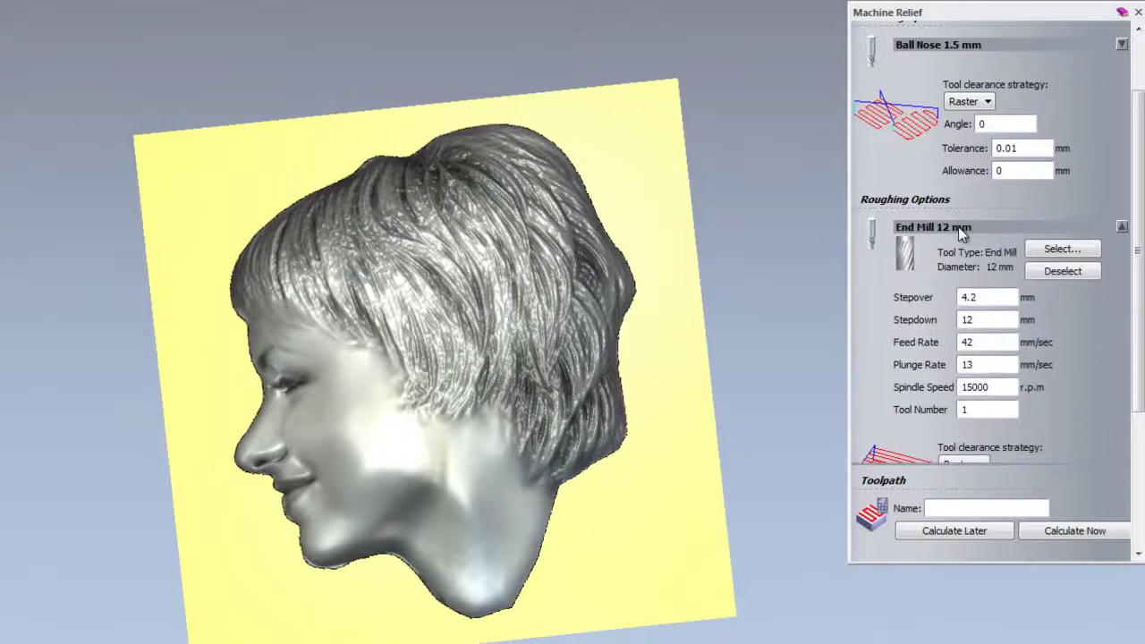
{"action": "left_click", "coordinate": [1123, 226]}
{"action": "left_click", "coordinate": [1123, 226]}
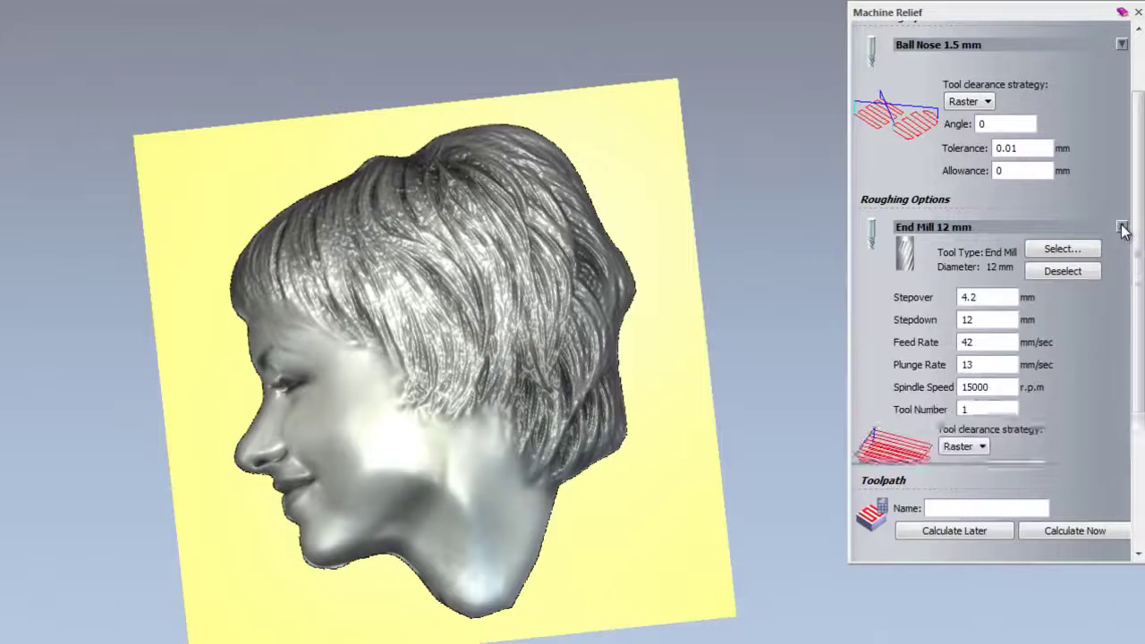
{"action": "double_click", "coordinate": [984, 319]}
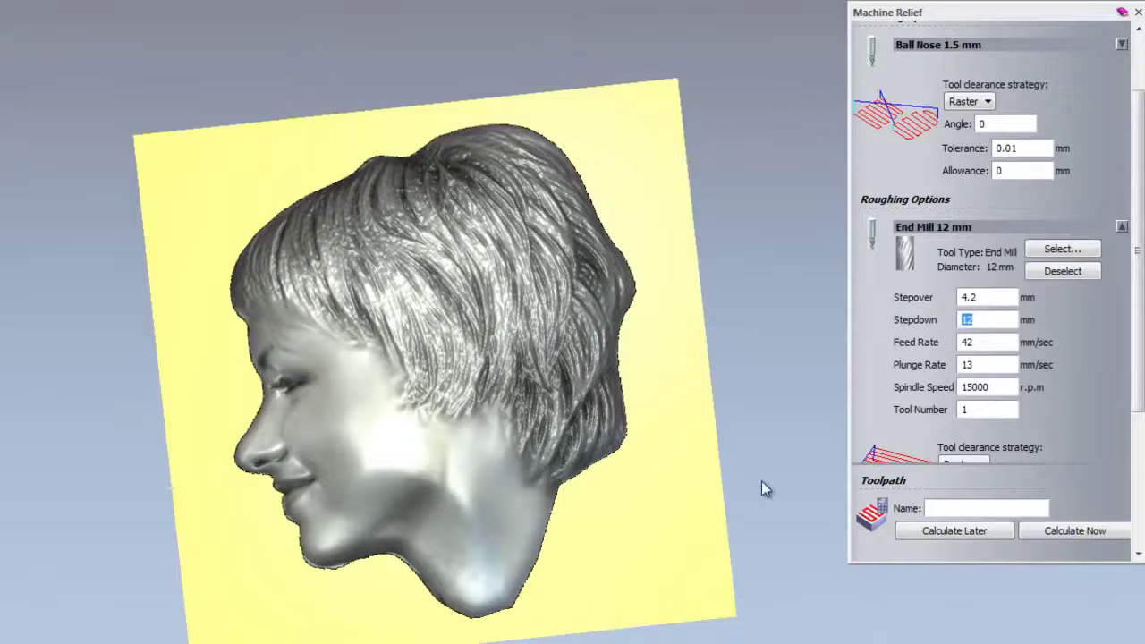
{"action": "type", "text": "2"}
{"action": "left_click", "coordinate": [981, 225]}
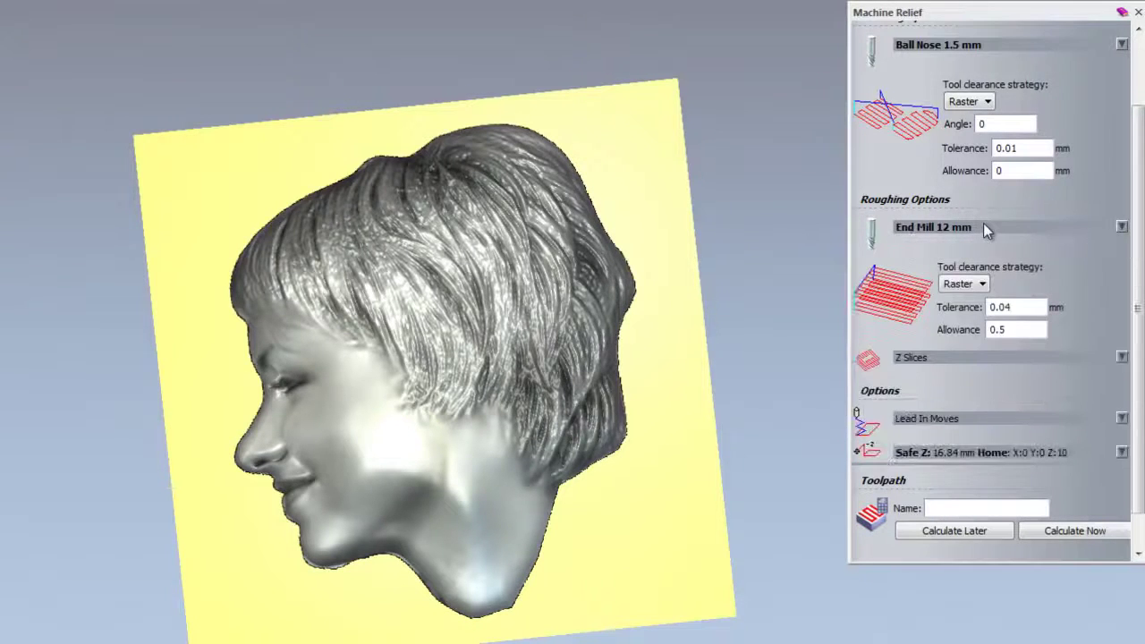
Step: Review the automatic Z slices of the roughing pass, including their number and thickness
{"action": "left_click_drag", "start_coordinate": [1136, 355], "coordinate": [1136, 436]}
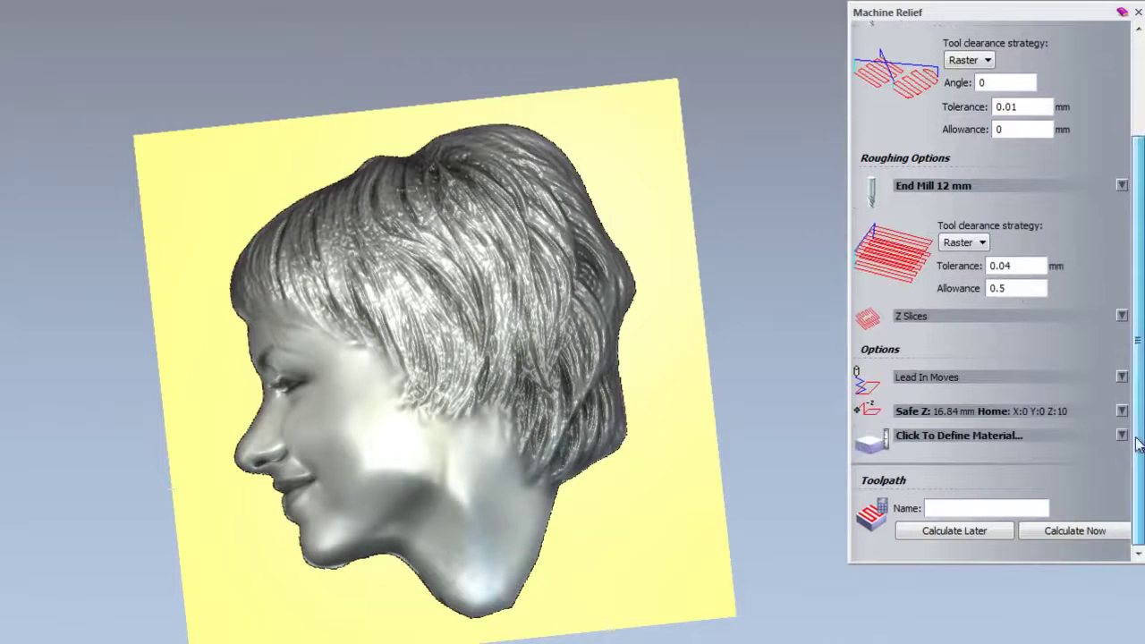
{"action": "left_click", "coordinate": [1023, 317]}
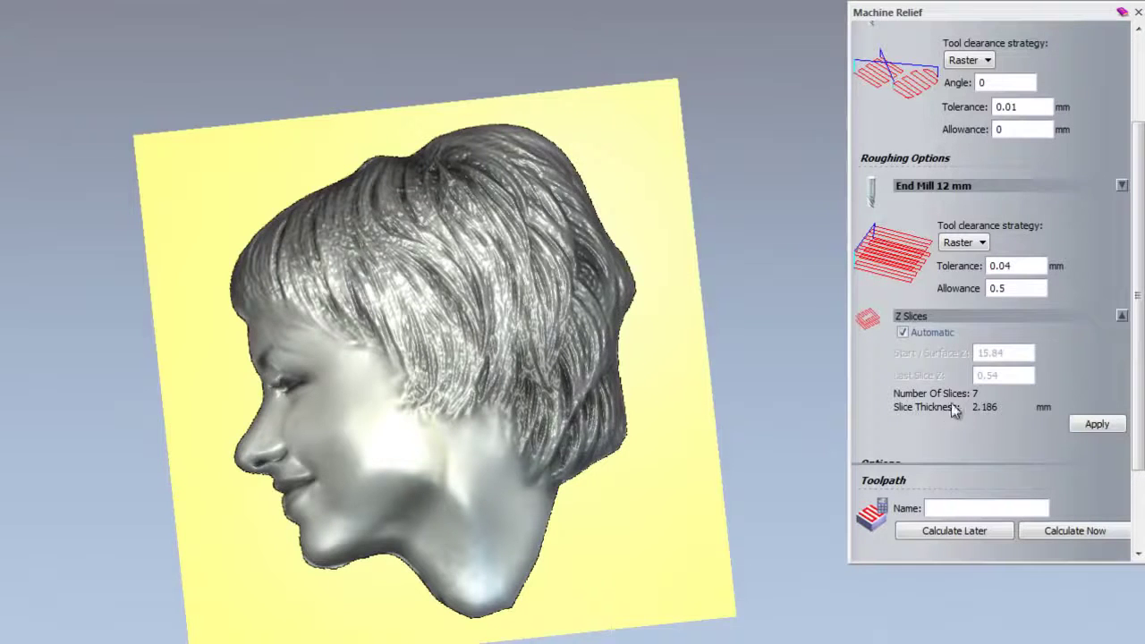
{"action": "left_click", "coordinate": [972, 316]}
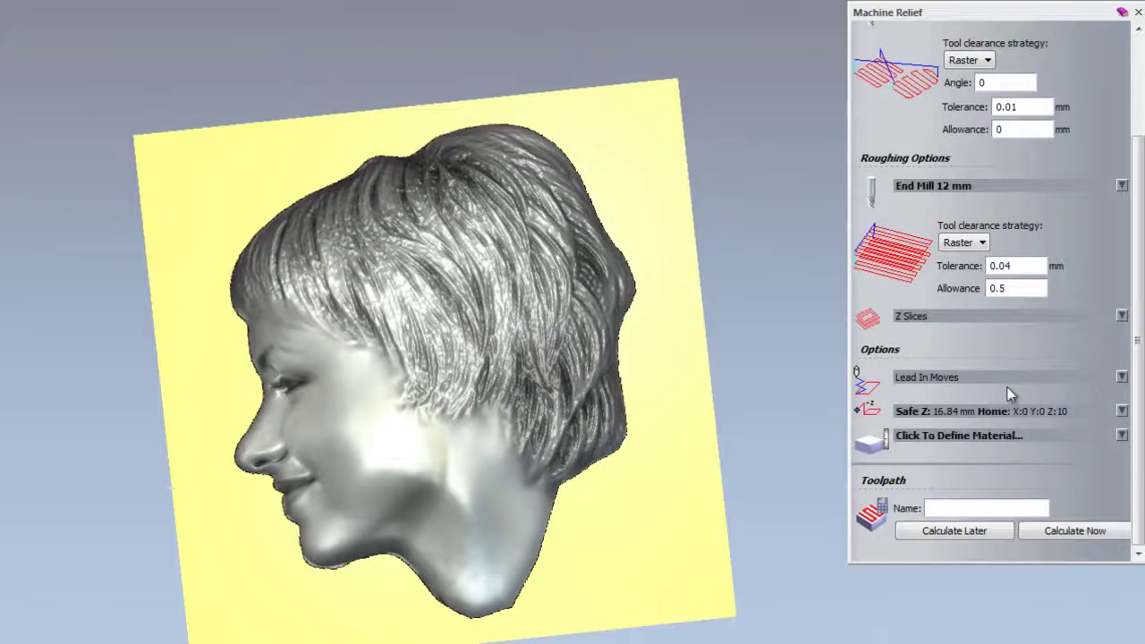
Step: Set the toolpath's Safe Z height to 10 mm
{"action": "left_click", "coordinate": [979, 411]}
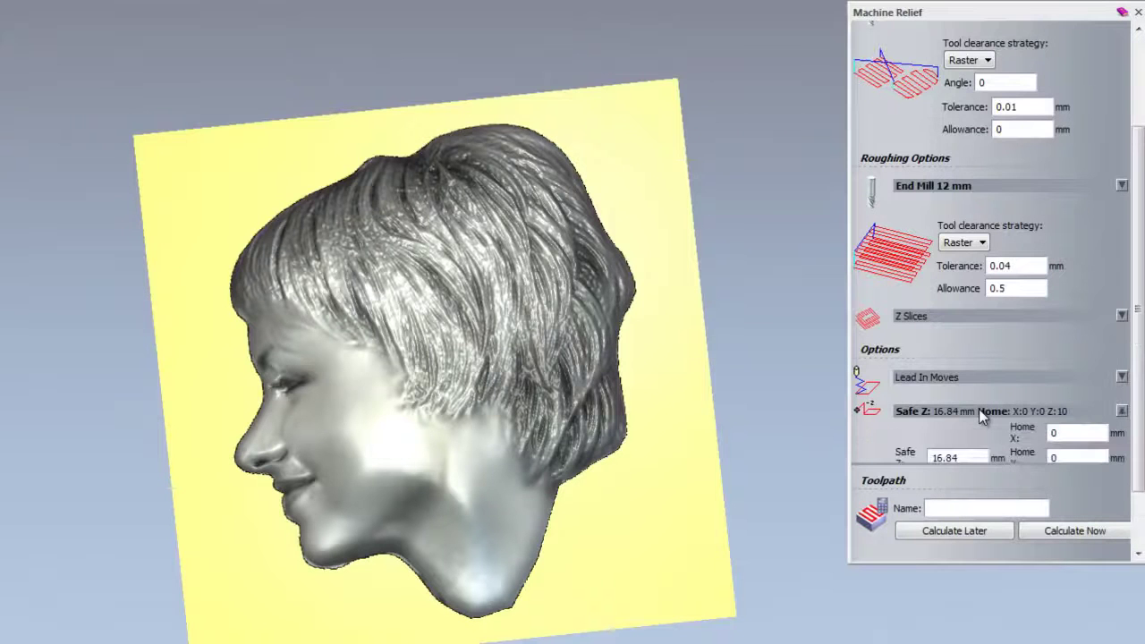
{"action": "scroll", "coordinate": [1138, 375], "scroll_direction": "down", "scroll_amount": 3}
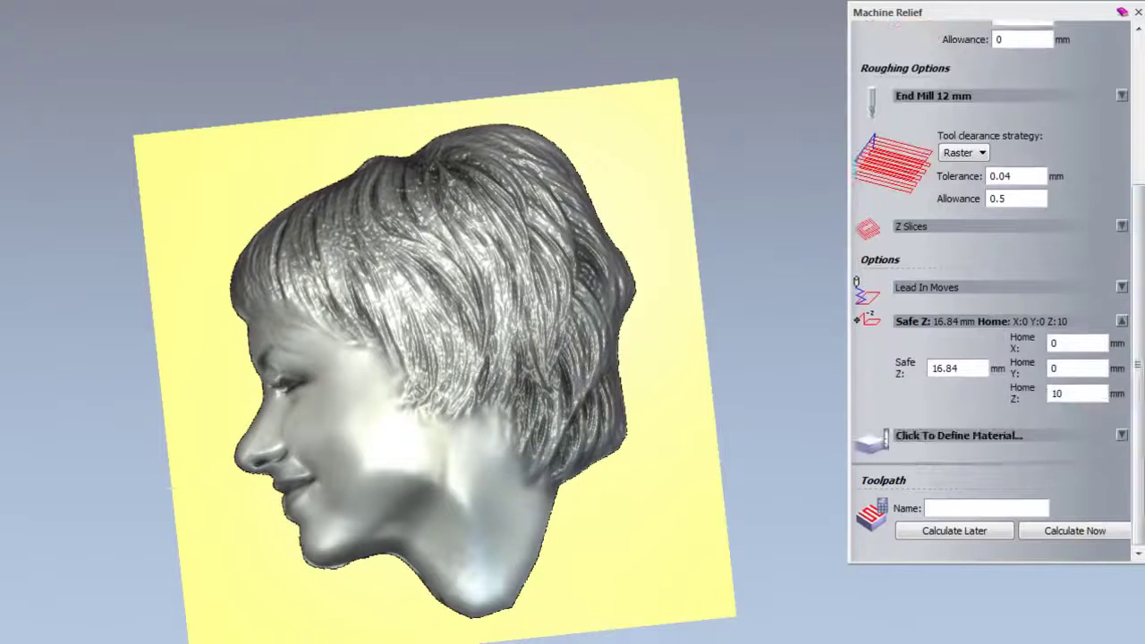
{"action": "left_click_drag", "start_coordinate": [978, 374], "coordinate": [841, 377]}
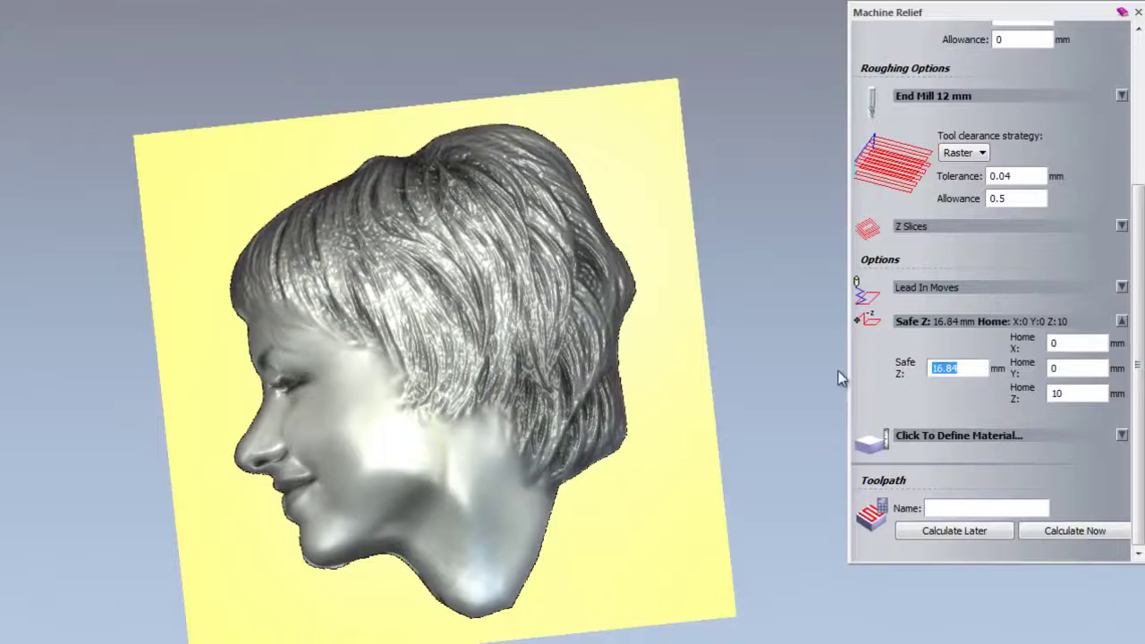
{"action": "type", "text": "10"}
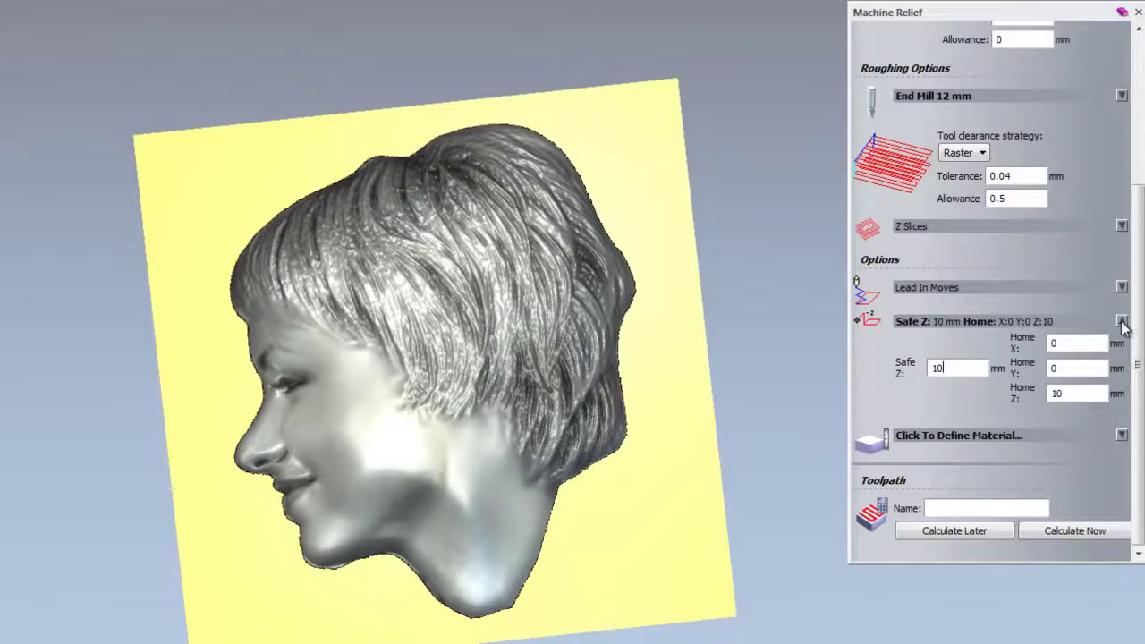
{"action": "left_click", "coordinate": [1123, 321]}
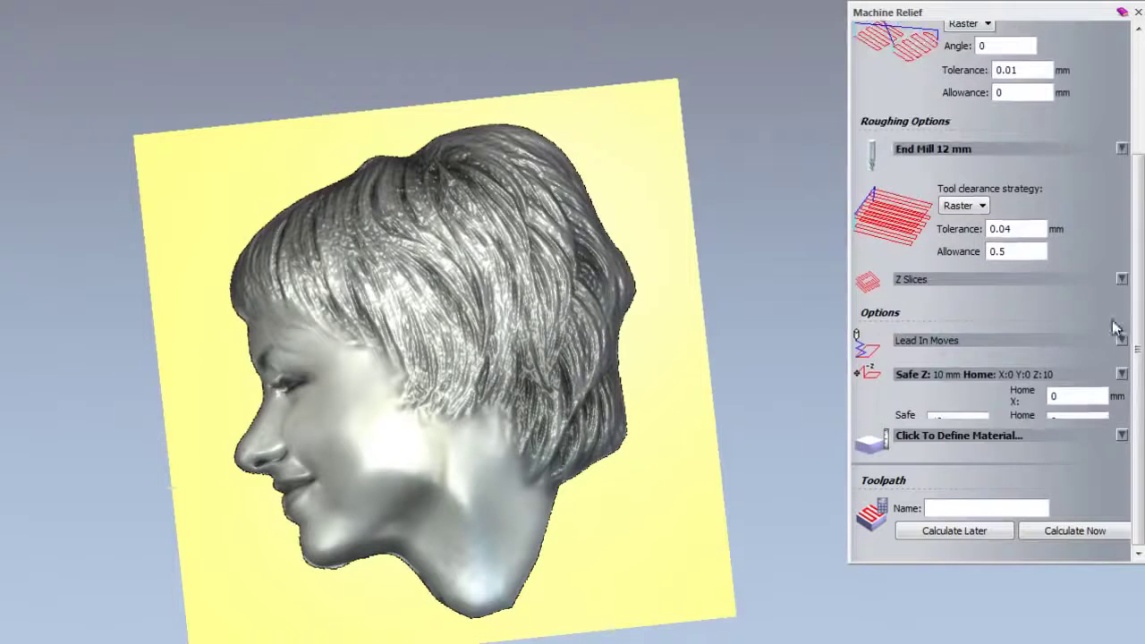
Step: Define the material as 18 mm thick, with its Z zero at the top surface of the block
{"action": "left_click", "coordinate": [953, 436]}
{"action": "left_click_drag", "start_coordinate": [922, 157], "coordinate": [424, 201]}
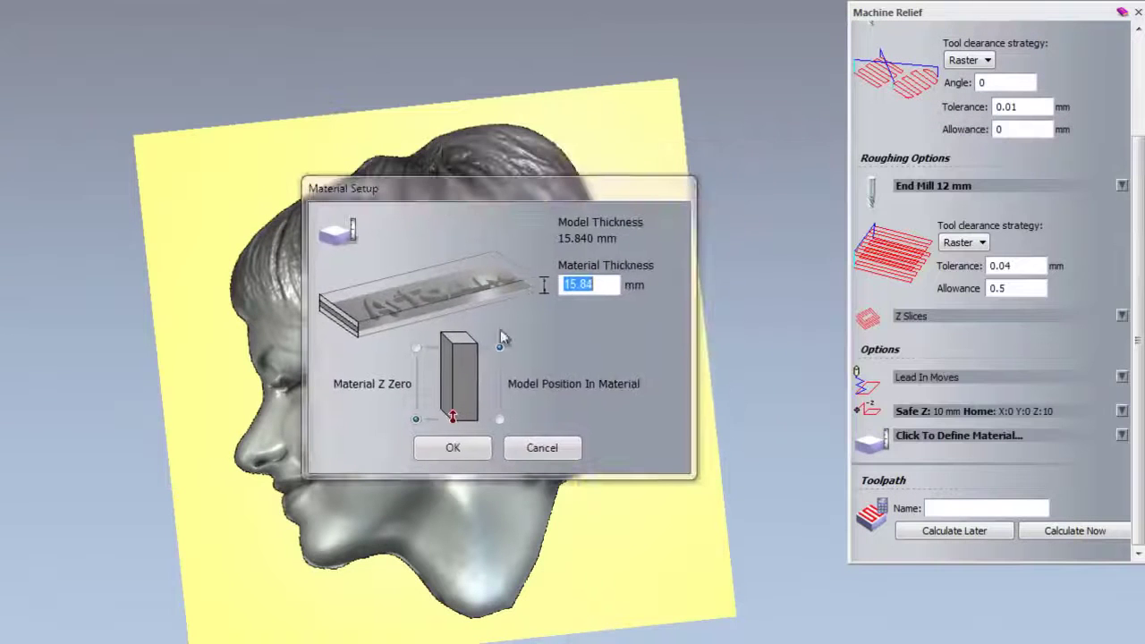
{"action": "left_click", "coordinate": [416, 348]}
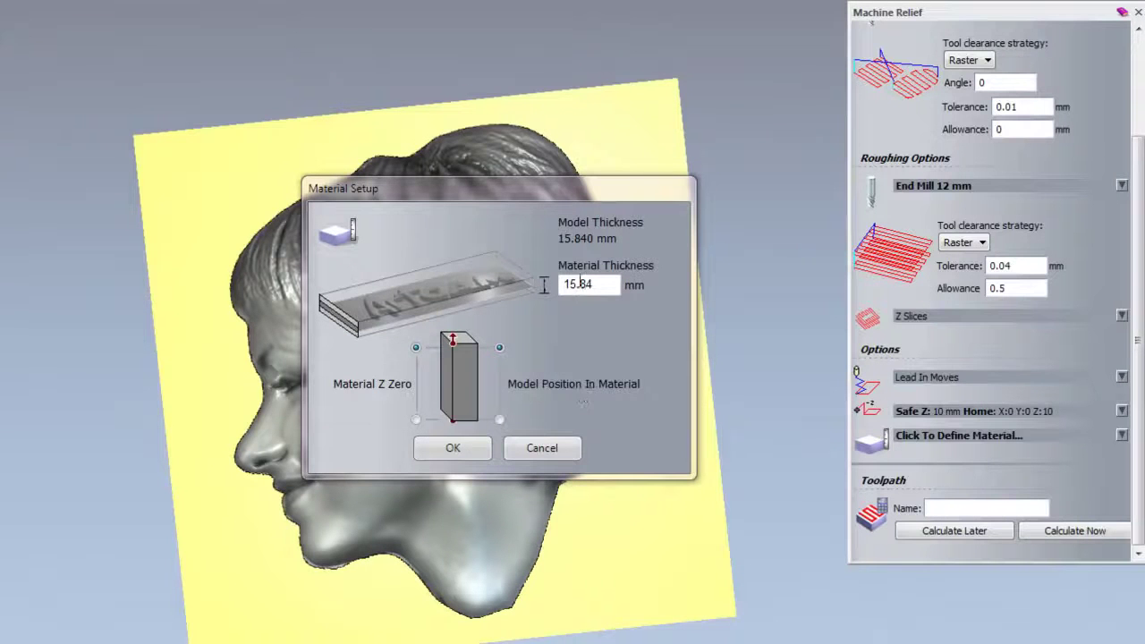
{"action": "left_click_drag", "start_coordinate": [600, 285], "coordinate": [515, 290]}
{"action": "type", "text": "1"}
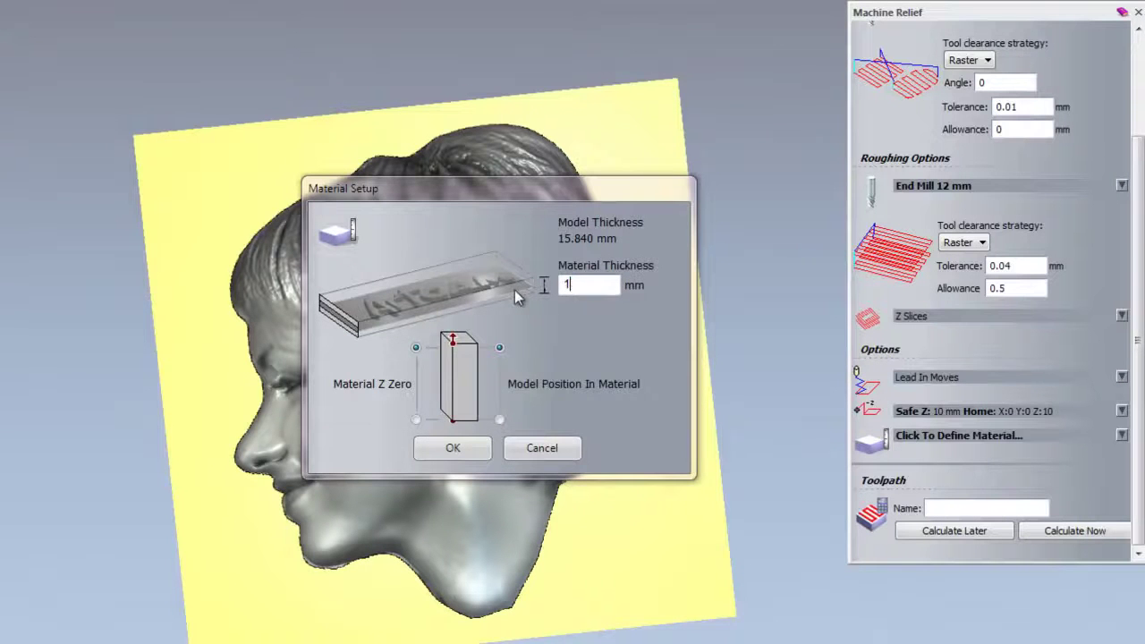
{"action": "type", "text": "8"}
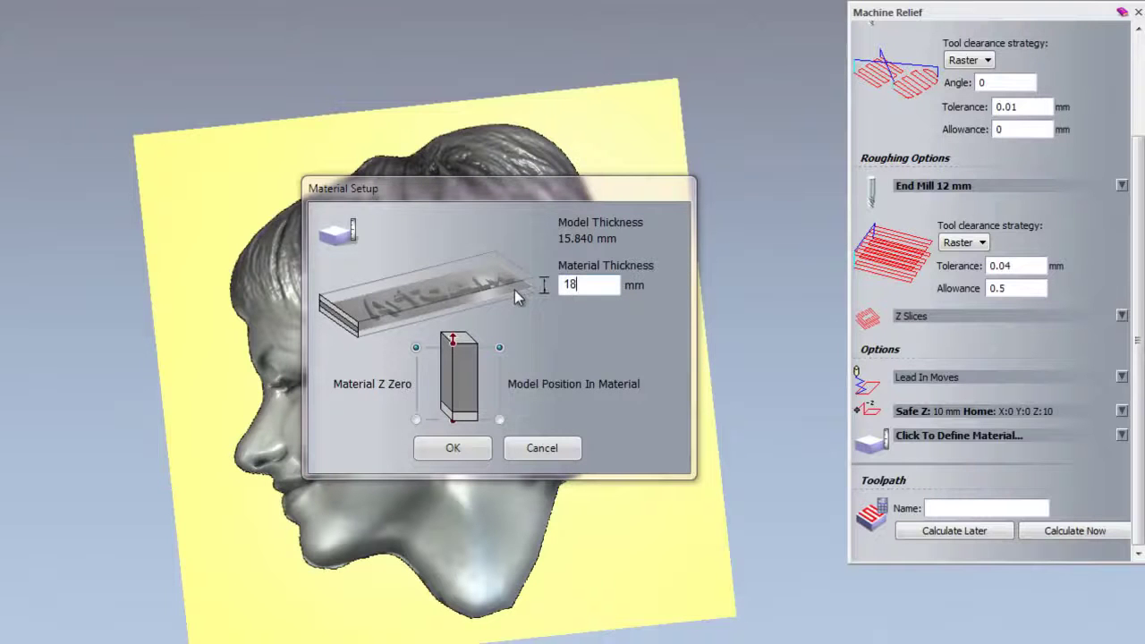
{"action": "left_click", "coordinate": [451, 448]}
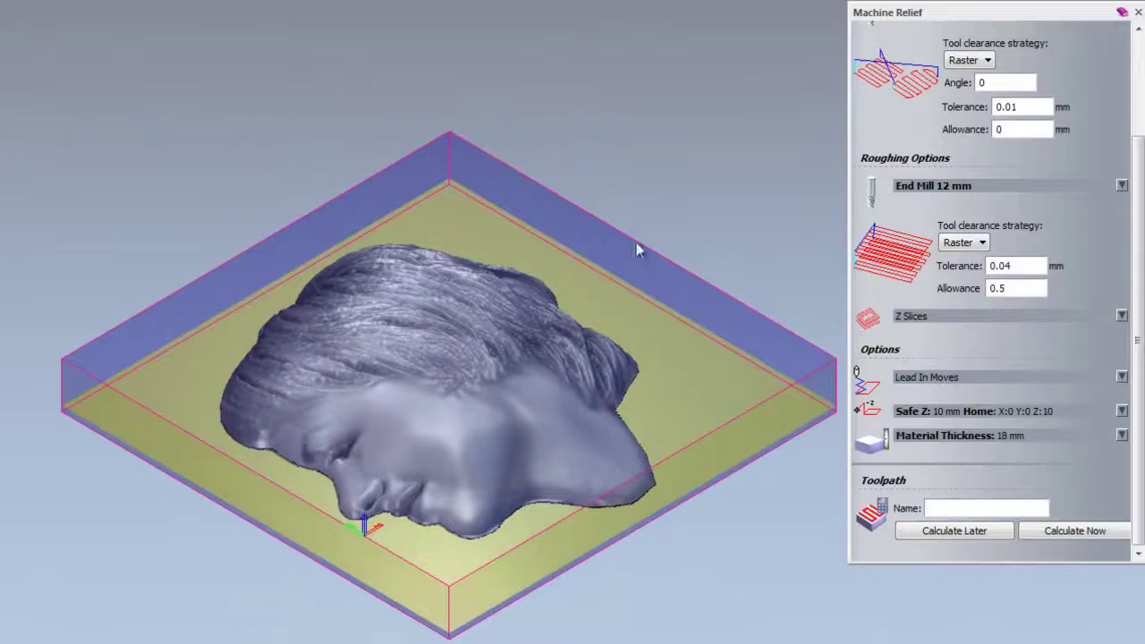
Step: Calculate the Machine Relief toolpath immediately and close its settings
{"action": "left_click_drag", "start_coordinate": [673, 566], "coordinate": [597, 608]}
{"action": "scroll", "coordinate": [598, 609], "scroll_direction": "up", "scroll_amount": 2}
{"action": "left_click_drag", "start_coordinate": [736, 424], "coordinate": [716, 515]}
{"action": "left_click", "coordinate": [1111, 532]}
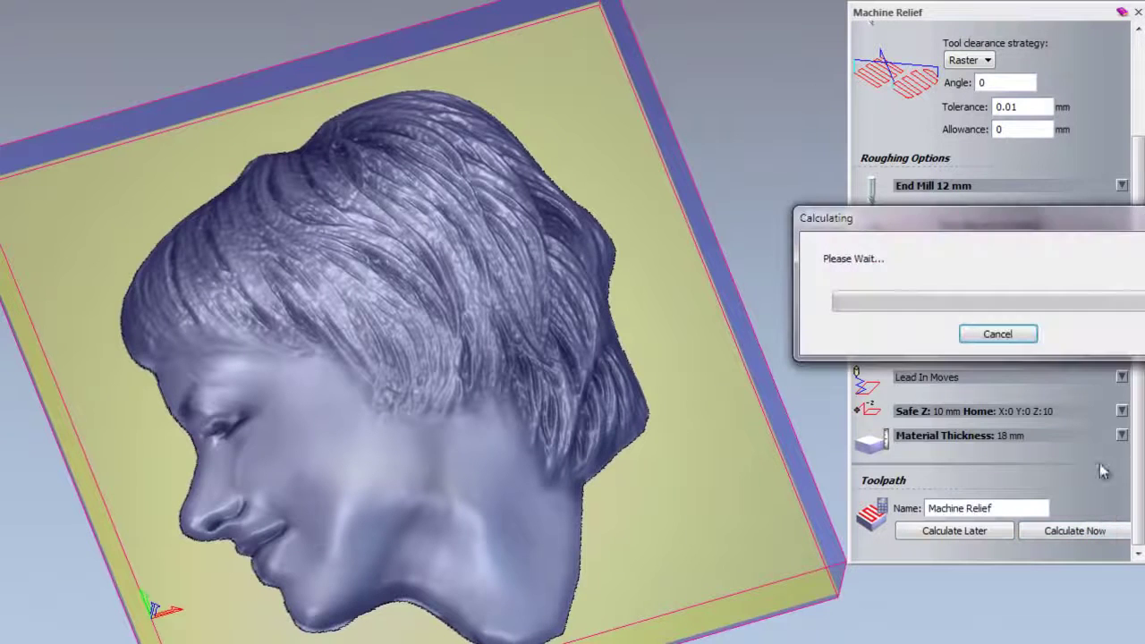
{"action": "left_click_drag", "start_coordinate": [996, 225], "coordinate": [596, 524]}
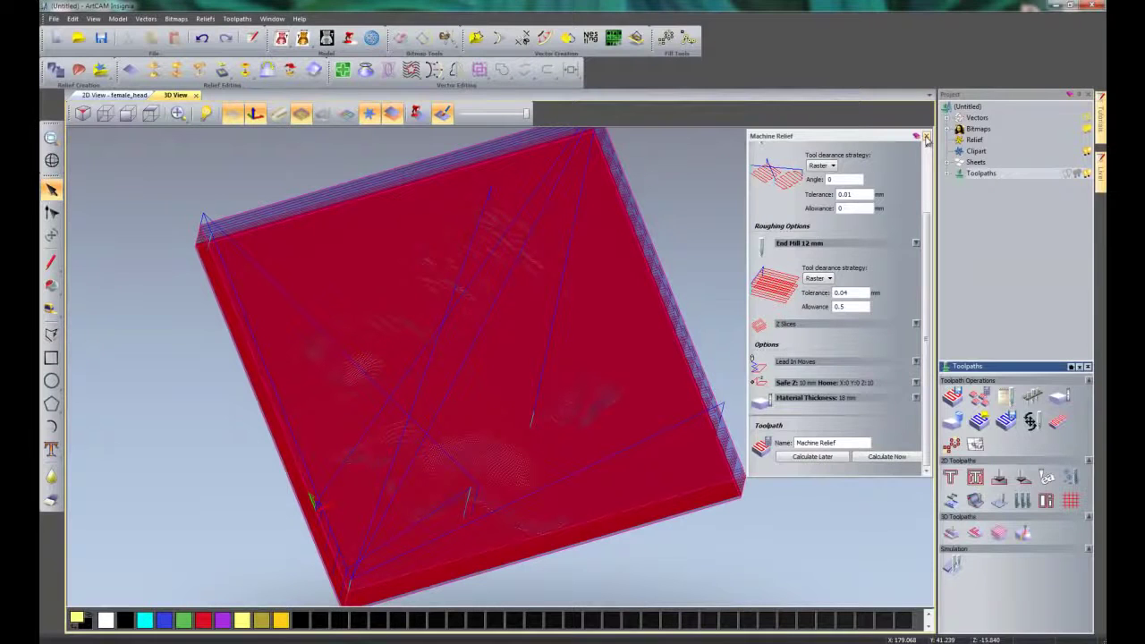
{"action": "left_click", "coordinate": [927, 137]}
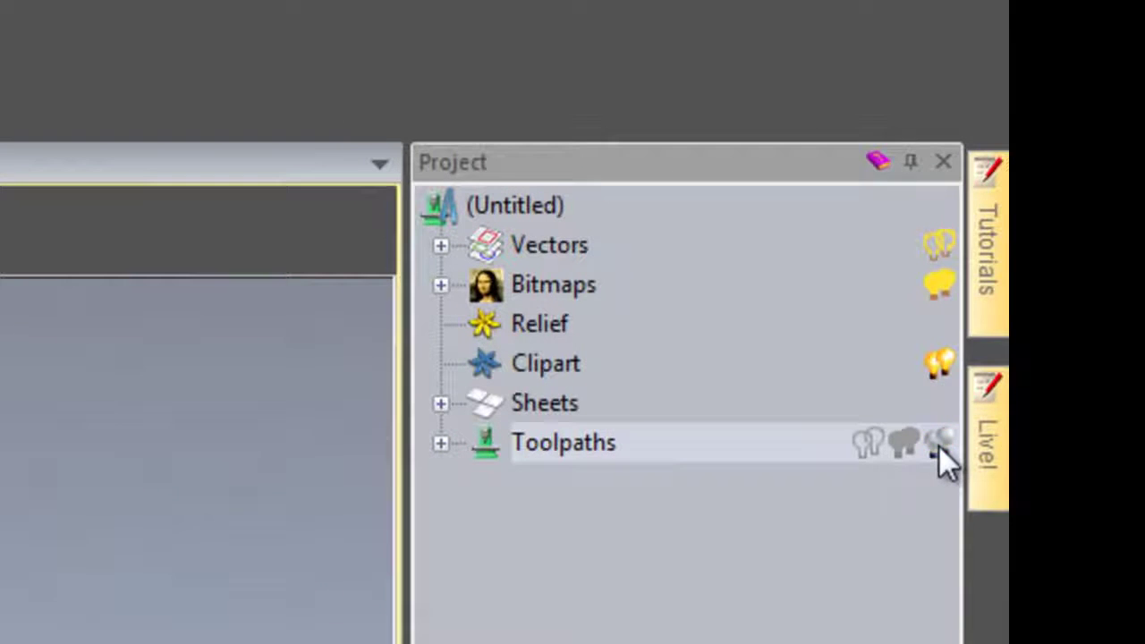
Step: Toggle the display of all toolpaths to compare them with the relief, and leave them hidden
{"action": "left_click", "coordinate": [938, 443]}
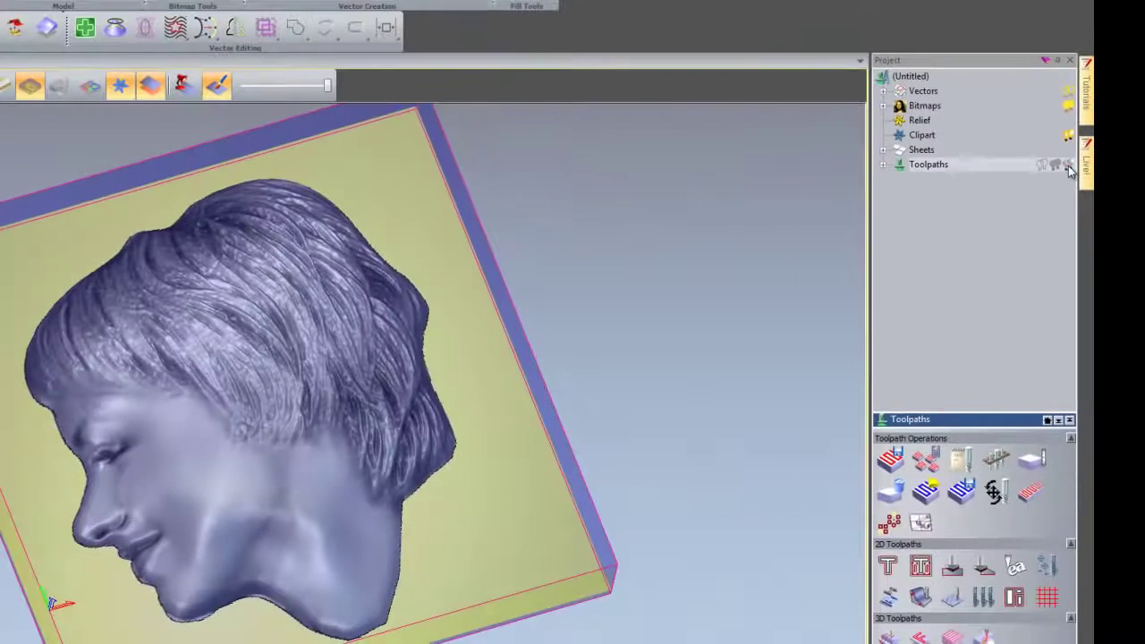
{"action": "left_click", "coordinate": [1069, 166]}
{"action": "left_click", "coordinate": [1068, 165]}
{"action": "left_click", "coordinate": [1069, 165]}
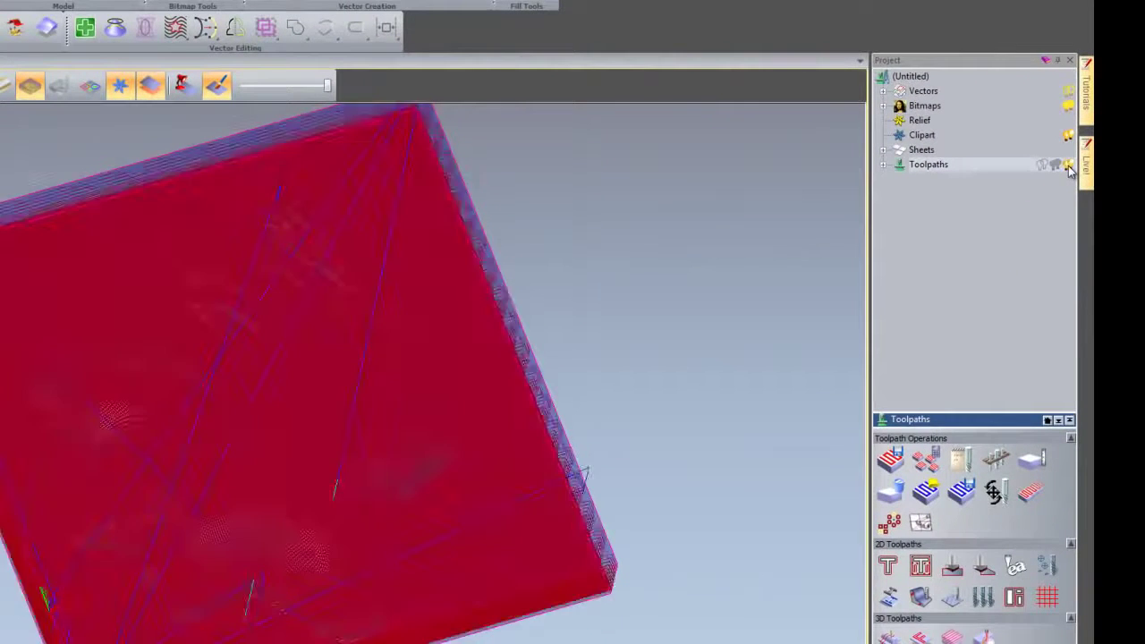
{"action": "left_click", "coordinate": [1069, 166]}
{"action": "left_click", "coordinate": [1068, 165]}
{"action": "left_click", "coordinate": [1069, 166]}
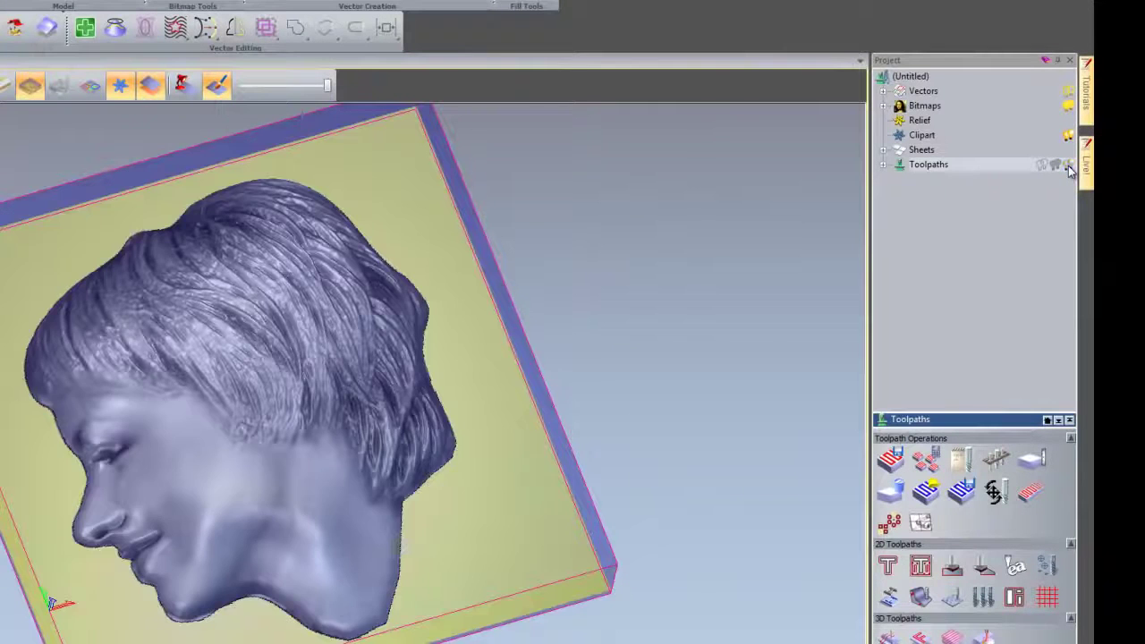
{"action": "left_click", "coordinate": [1068, 165]}
{"action": "left_click", "coordinate": [1068, 165]}
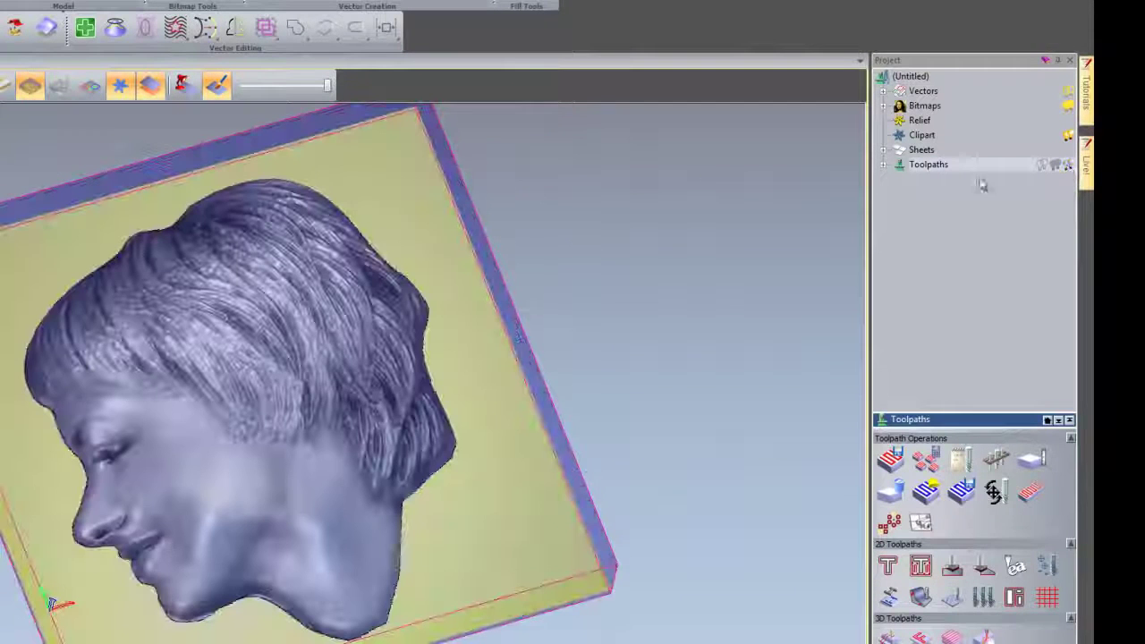
Step: List the passes inside the Machine Relief toolpath, and show and hide the End Mill 12 mm Roughing pass over the relief
{"action": "left_click", "coordinate": [883, 165]}
{"action": "left_click", "coordinate": [883, 167]}
{"action": "left_click", "coordinate": [884, 167]}
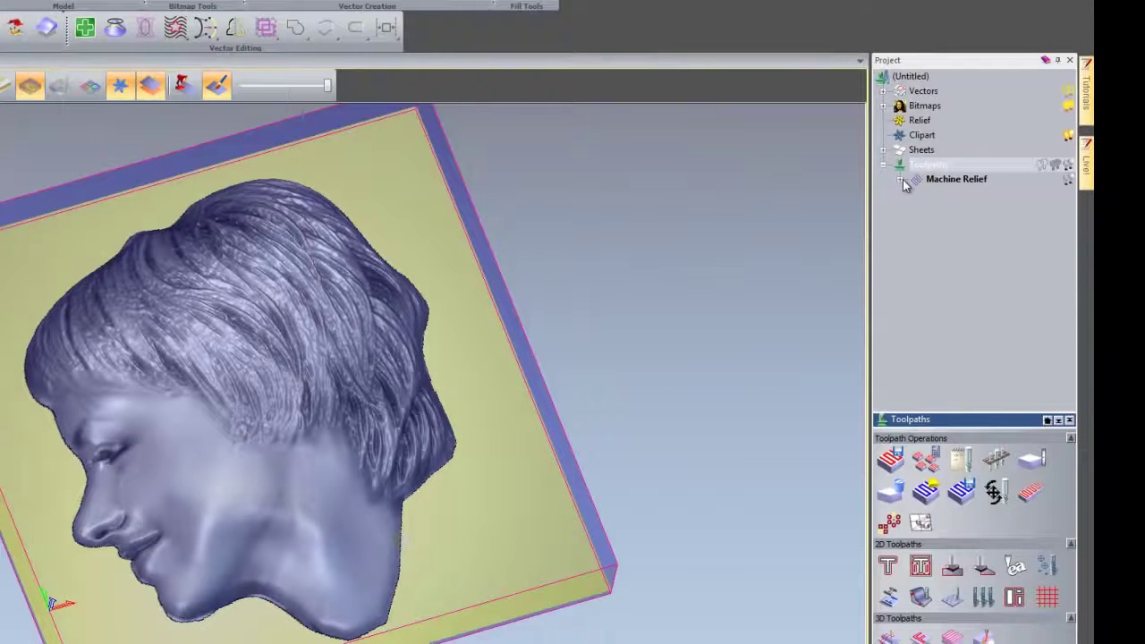
{"action": "left_click", "coordinate": [901, 179]}
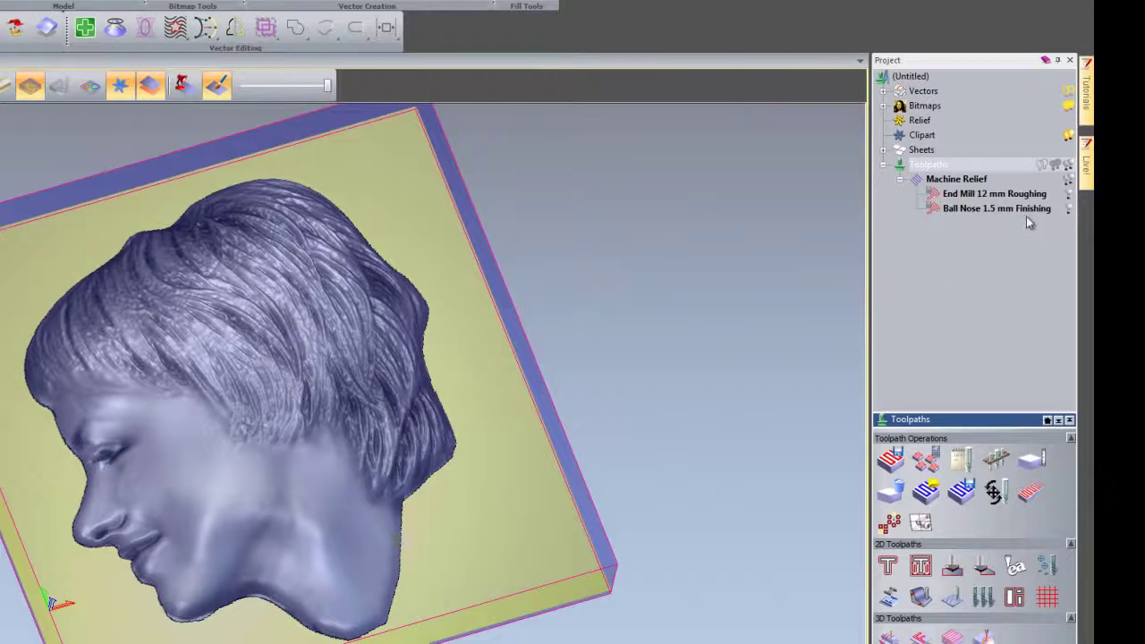
{"action": "left_click", "coordinate": [1068, 194]}
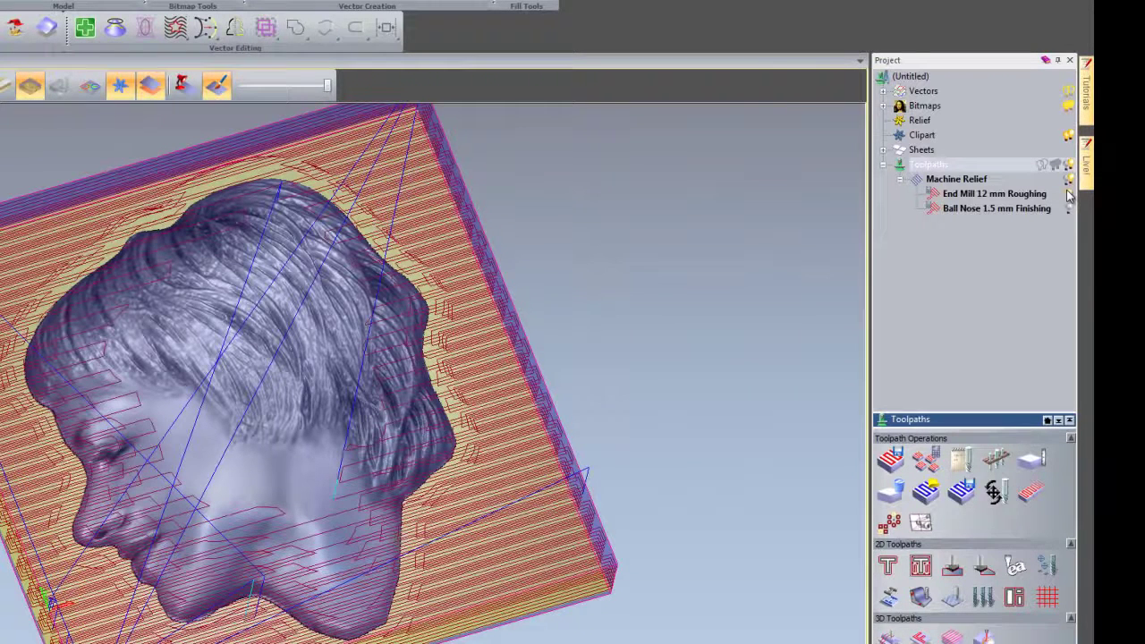
{"action": "left_click", "coordinate": [1068, 194]}
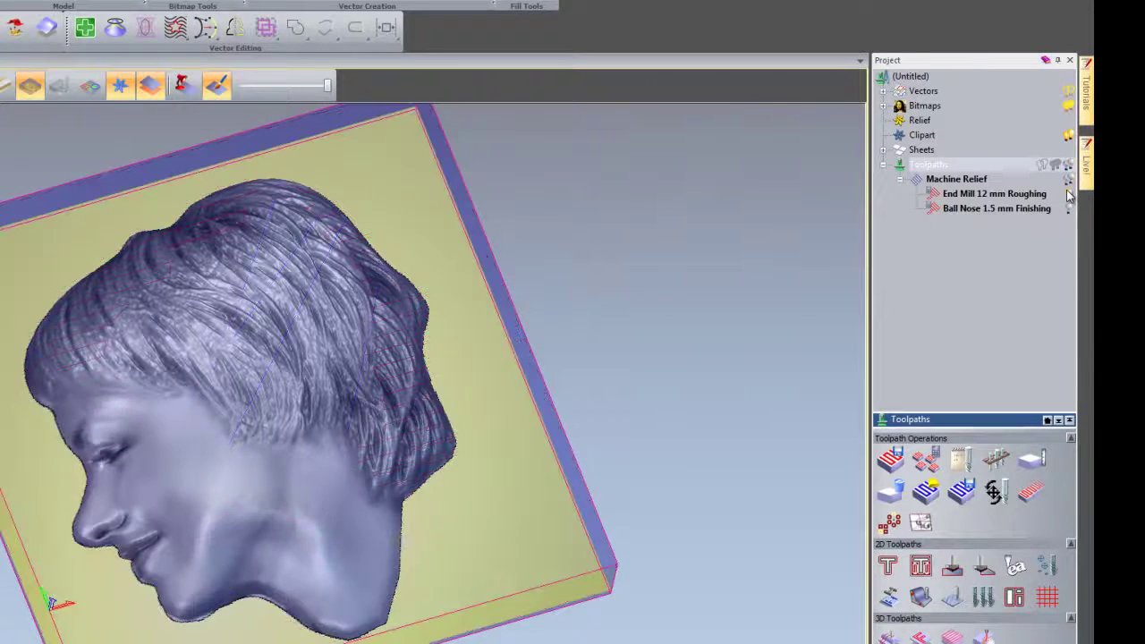
Step: Collapse the Machine Relief passes and simulate all toolpaths over the whole model at Standard resolution
{"action": "left_click", "coordinate": [901, 179]}
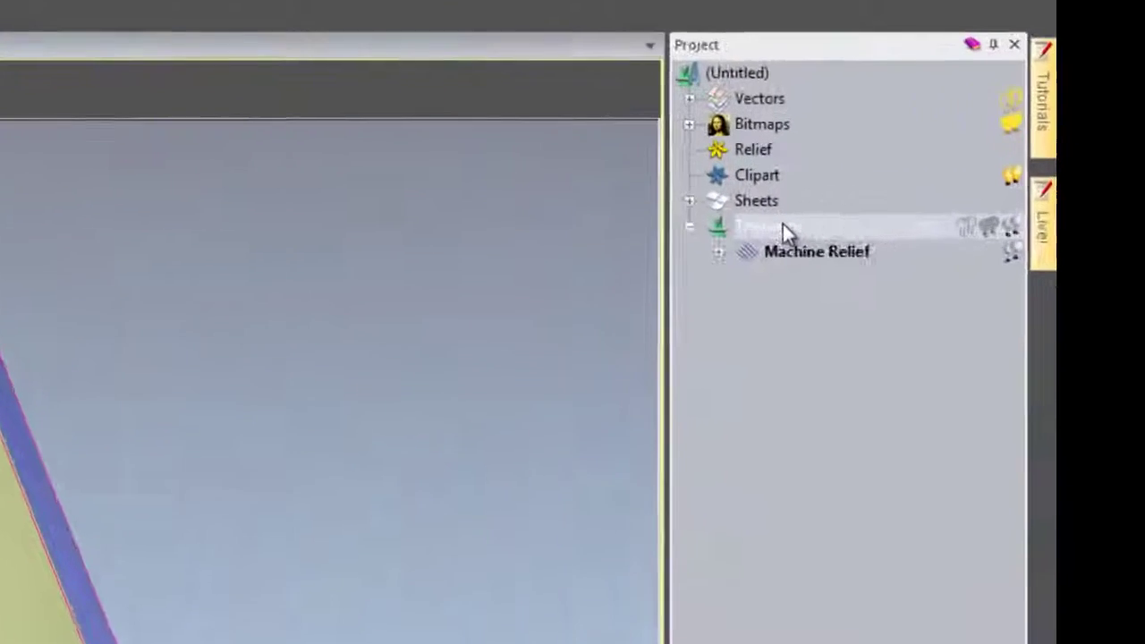
{"action": "right_click", "coordinate": [926, 166]}
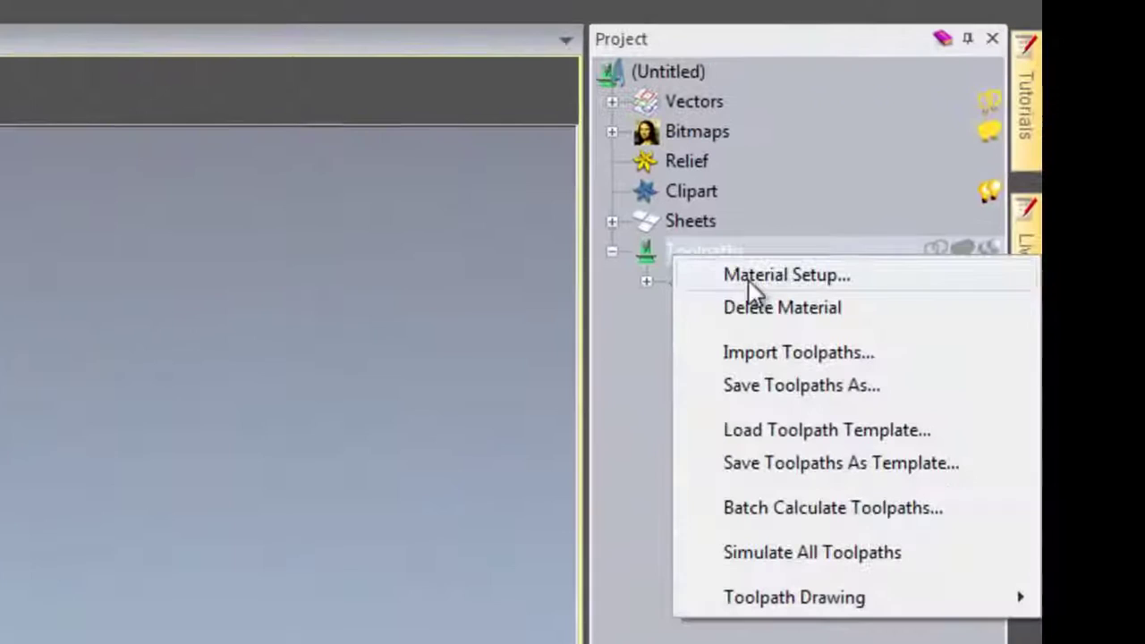
{"action": "left_click", "coordinate": [805, 553]}
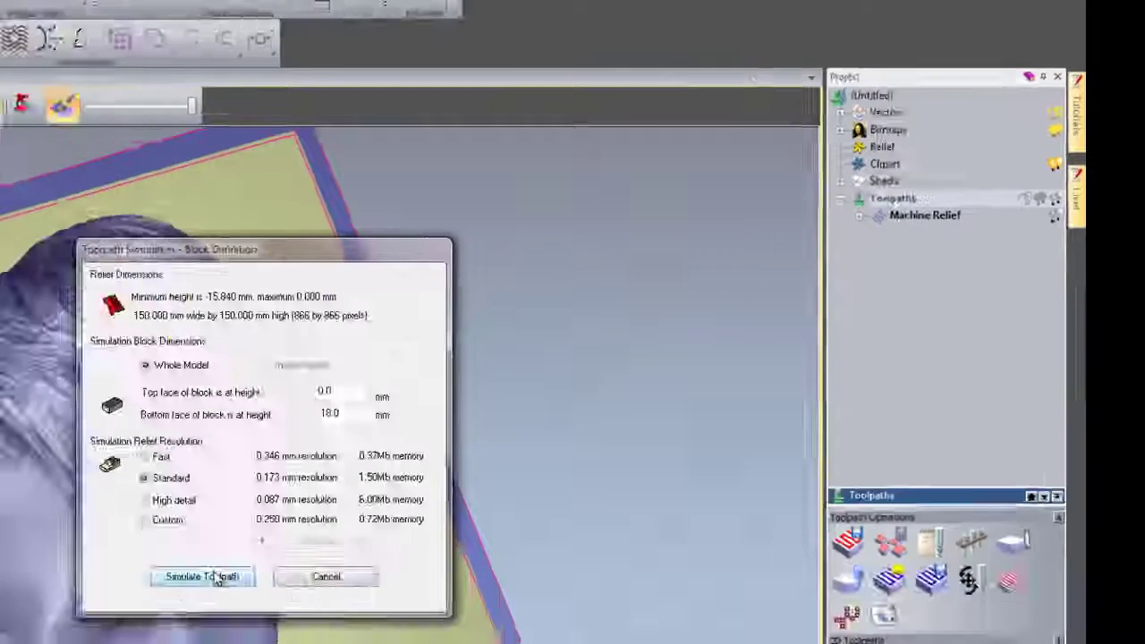
{"action": "left_click", "coordinate": [217, 578]}
Step: Display the simulation in plain material shading instead of bitmap colours and inspect the machined face while it is being cut
{"action": "left_click_drag", "start_coordinate": [567, 361], "coordinate": [542, 396]}
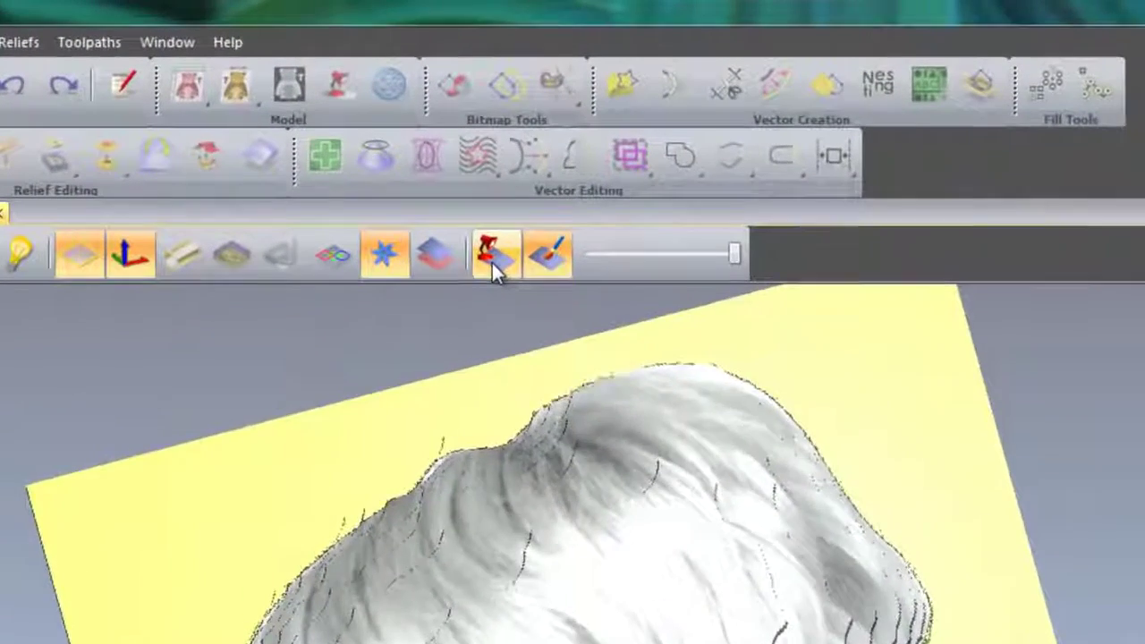
{"action": "left_click", "coordinate": [462, 204]}
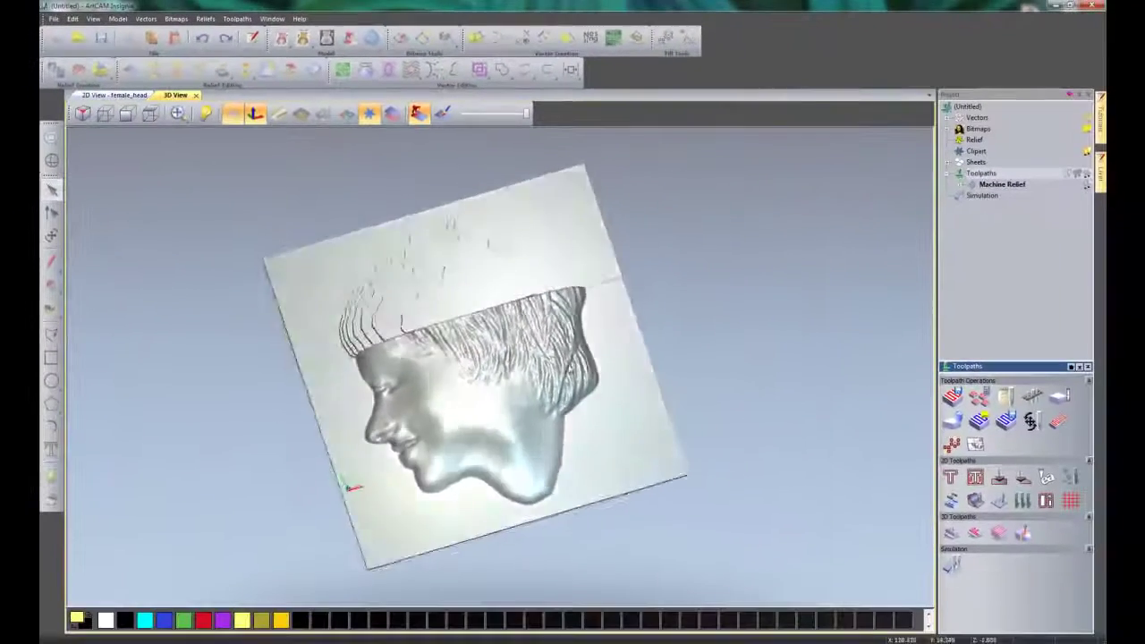
{"action": "mouse_move", "coordinate": [557, 398]}
{"action": "left_mouse_down"}
{"action": "mouse_move", "coordinate": [537, 335]}
{"action": "mouse_move", "coordinate": [565, 405]}
{"action": "left_mouse_up"}
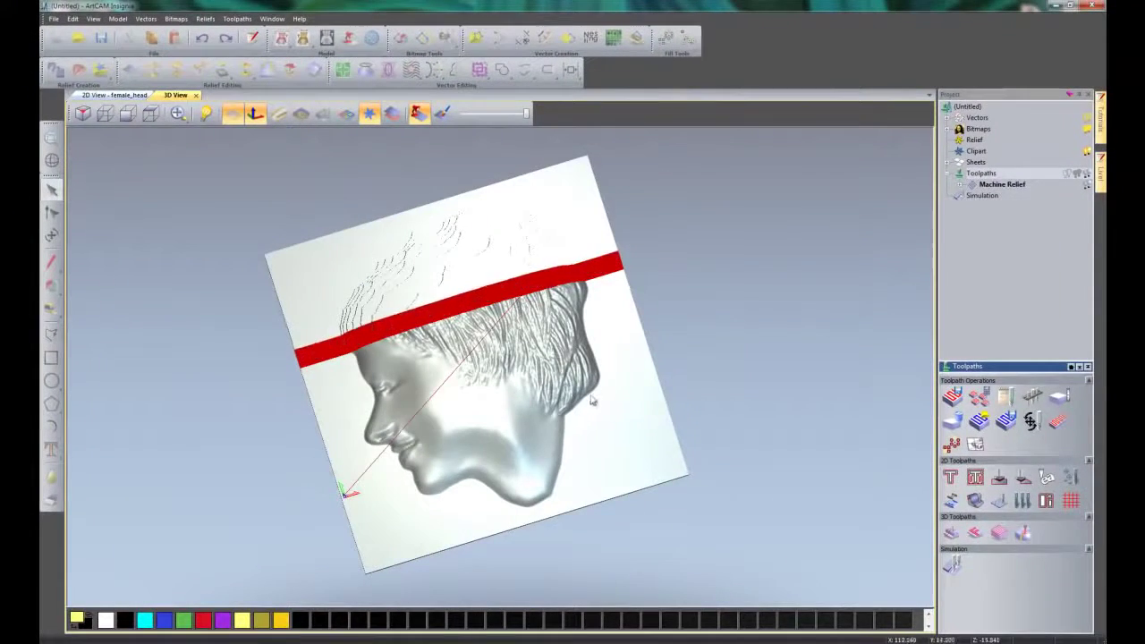
{"action": "mouse_move", "coordinate": [593, 401]}
{"action": "middle_mouse_down"}
{"action": "mouse_move", "coordinate": [613, 449]}
{"action": "mouse_move", "coordinate": [607, 442]}
{"action": "middle_mouse_up"}
{"action": "left_click_drag", "start_coordinate": [596, 434], "coordinate": [577, 437]}
{"action": "middle_click_drag", "start_coordinate": [542, 376], "coordinate": [516, 394]}
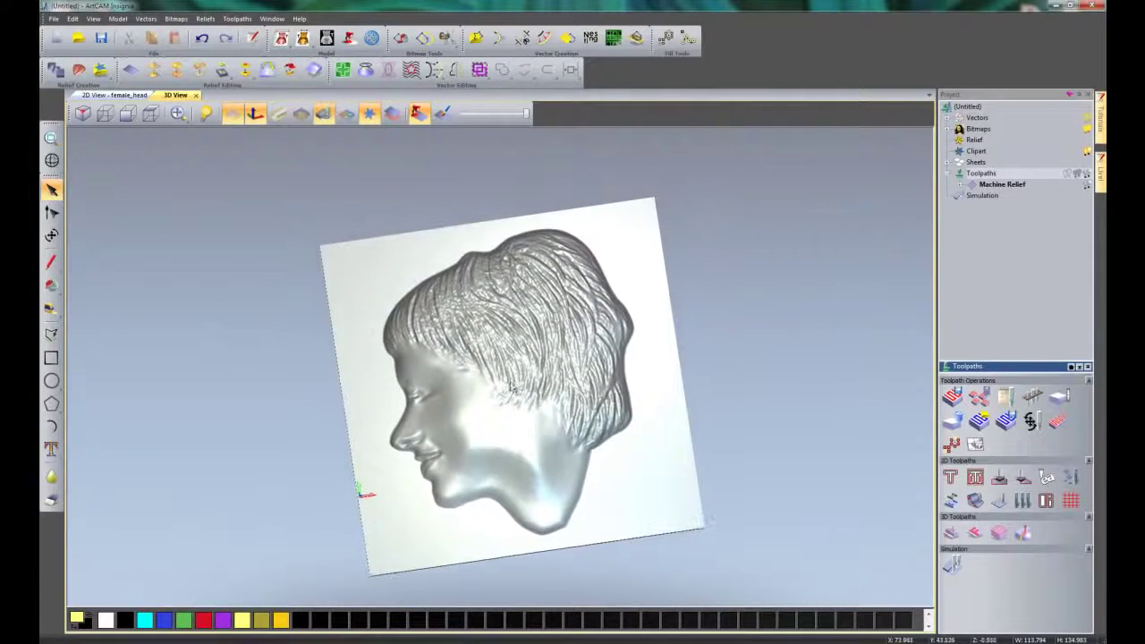
Step: Switch the simulated relief back to colour shading and inspect the machined face from different angles
{"action": "left_click", "coordinate": [444, 114]}
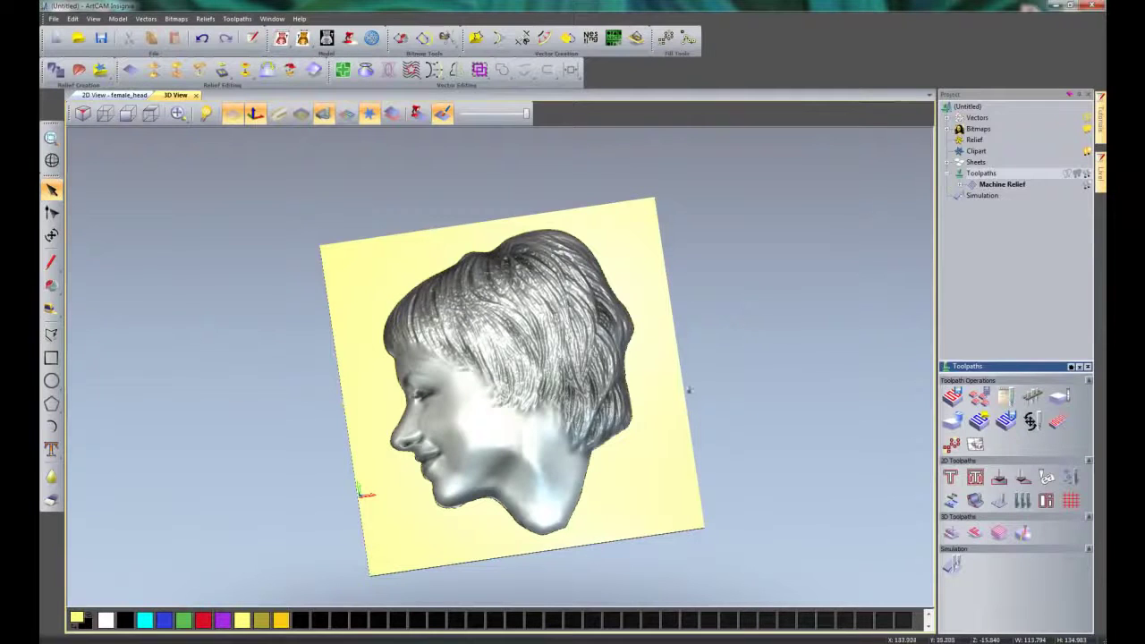
{"action": "left_click_drag", "start_coordinate": [546, 510], "coordinate": [553, 358]}
{"action": "left_click_drag", "start_coordinate": [817, 305], "coordinate": [549, 515]}
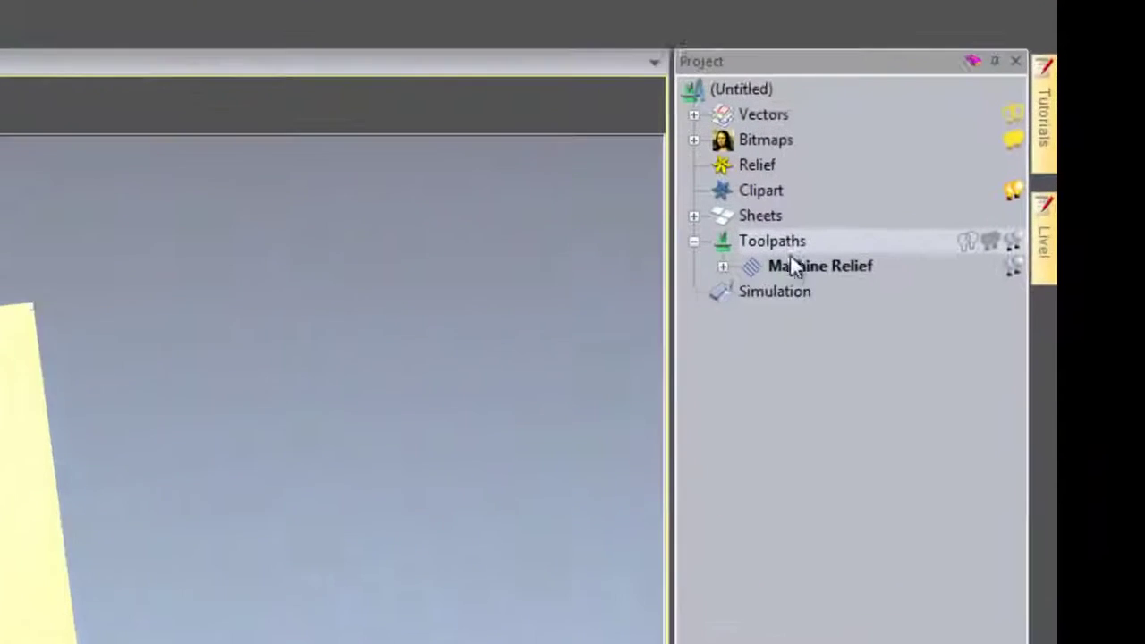
Step: Start saving both Machine Relief toolpaths, the End Mill 12 mm Roughing and Ball Nose 1.5 mm Finishing passes, to separate files
{"action": "left_click", "coordinate": [911, 201]}
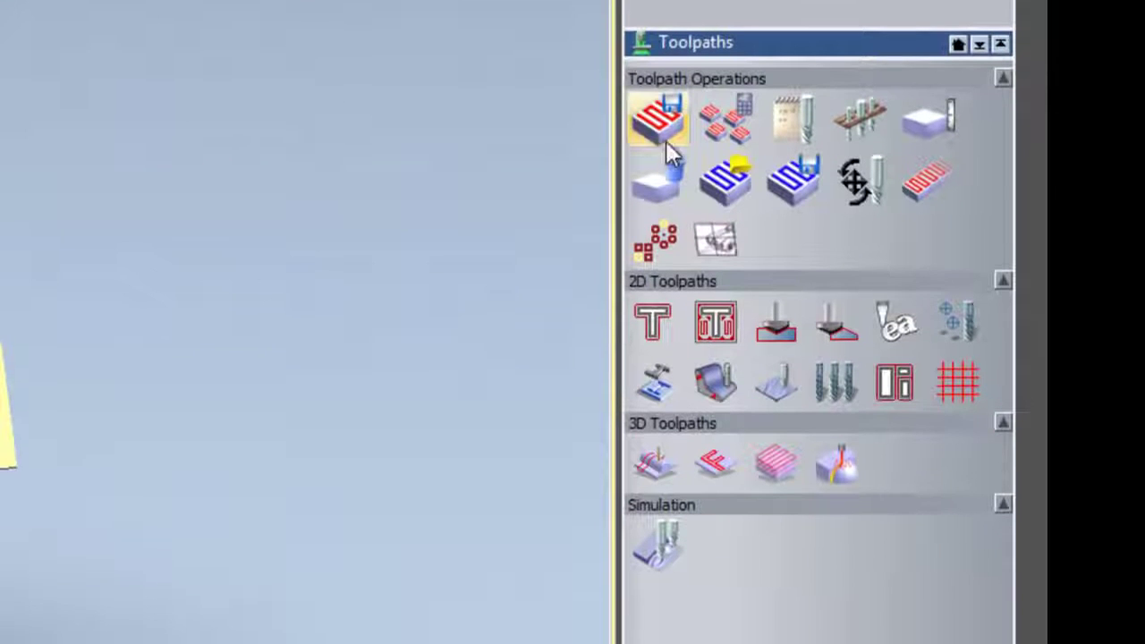
{"action": "left_click", "coordinate": [669, 112]}
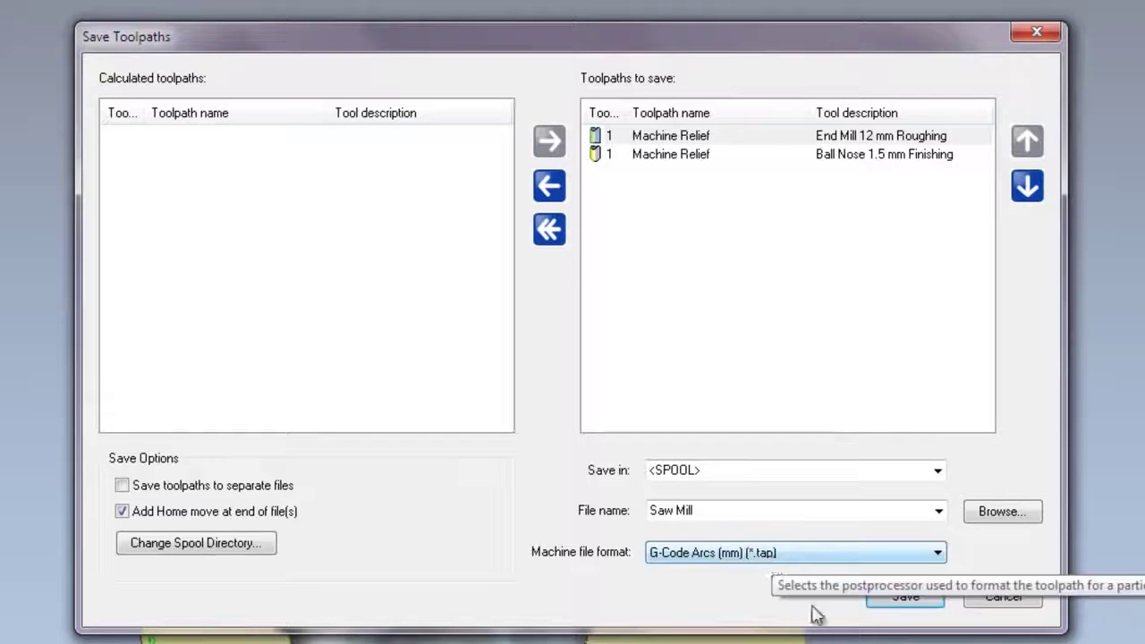
{"action": "left_click", "coordinate": [676, 227]}
{"action": "left_click", "coordinate": [675, 226]}
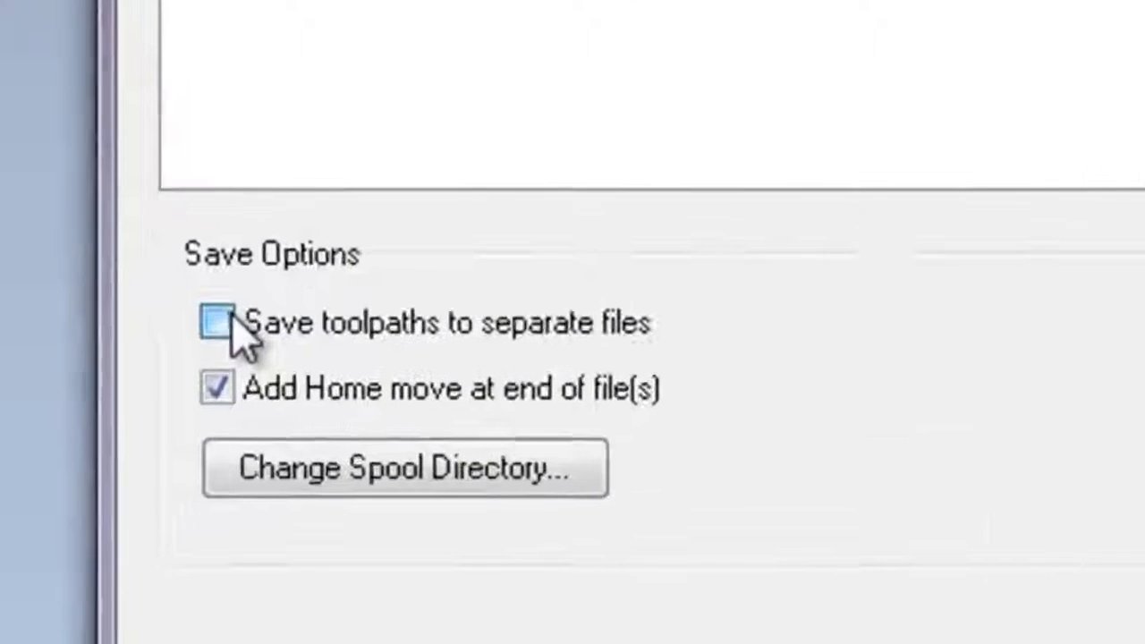
{"action": "left_click", "coordinate": [231, 321]}
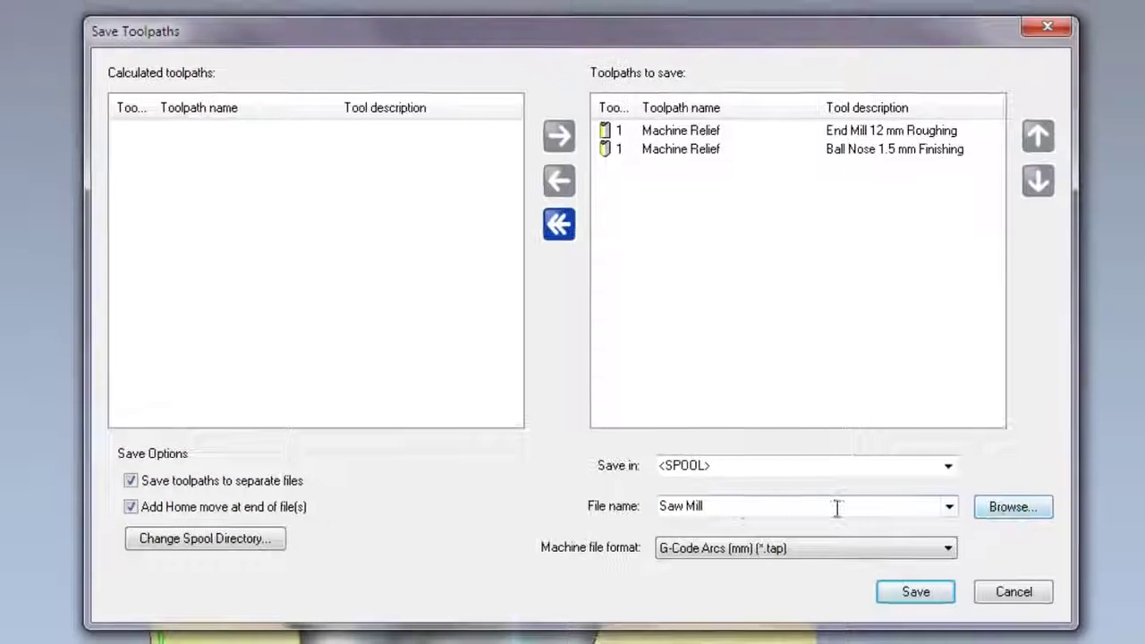
Step: Name the toolpath output file Face and set the Desktop as its destination folder
{"action": "left_click", "coordinate": [855, 494]}
{"action": "type", "text": "Face"}
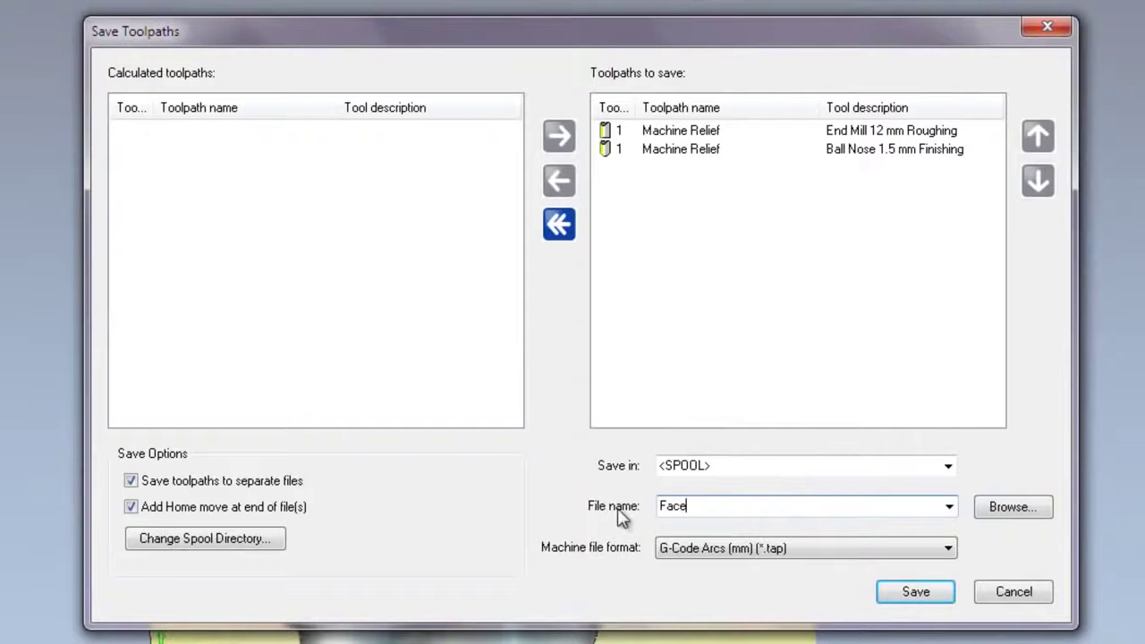
{"action": "left_click", "coordinate": [1011, 508]}
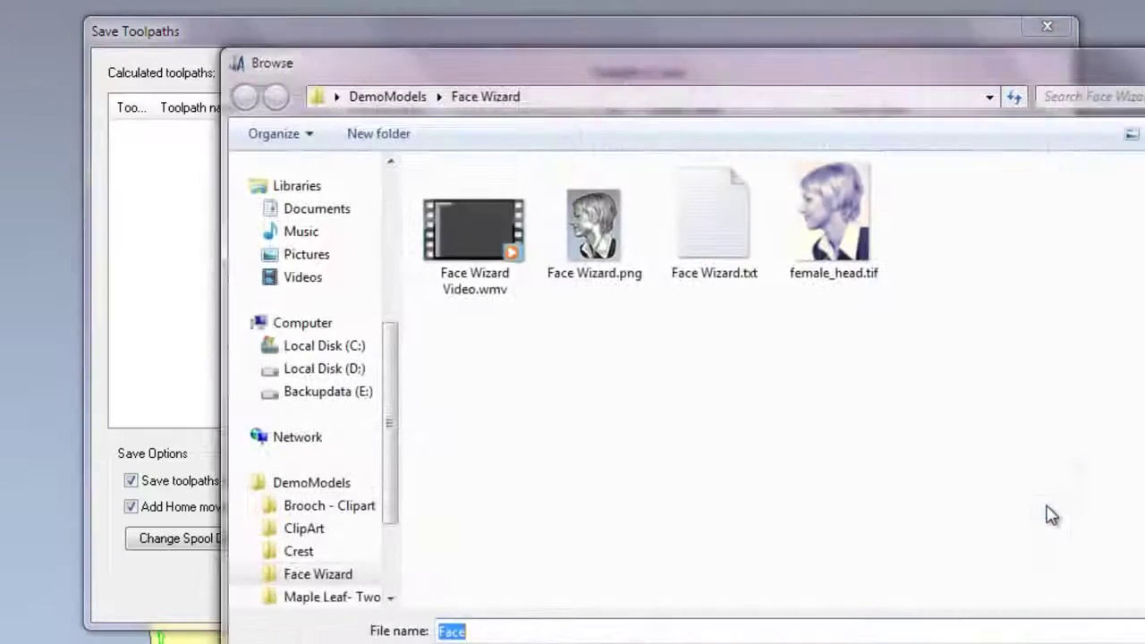
{"action": "left_click_drag", "start_coordinate": [389, 370], "coordinate": [379, 199]}
{"action": "left_click", "coordinate": [296, 199]}
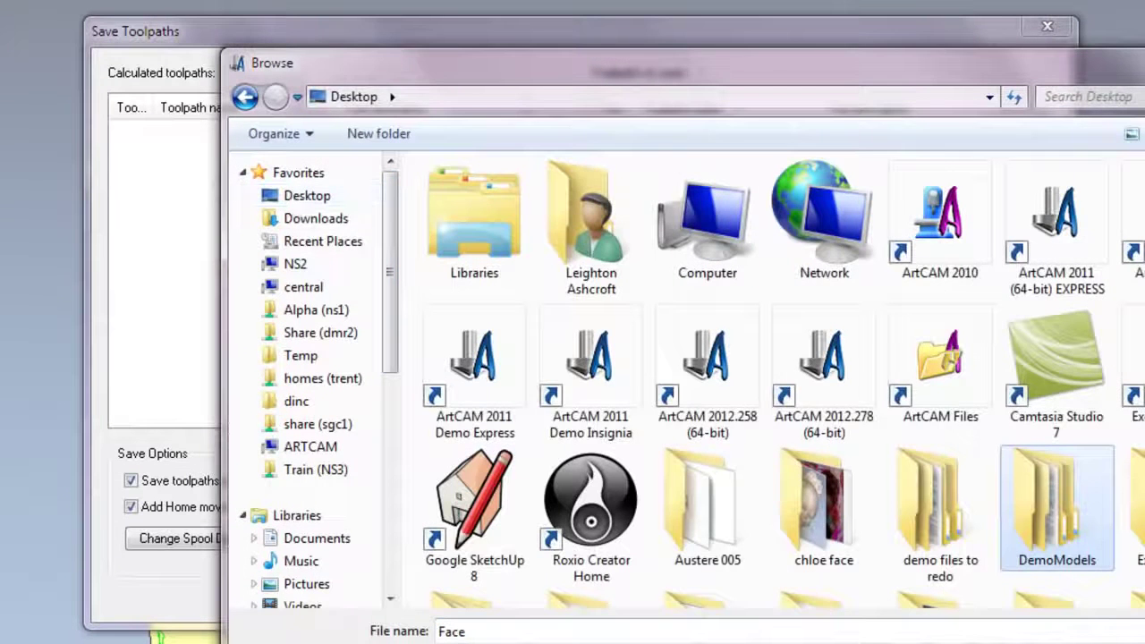
{"action": "key", "text": "Return"}
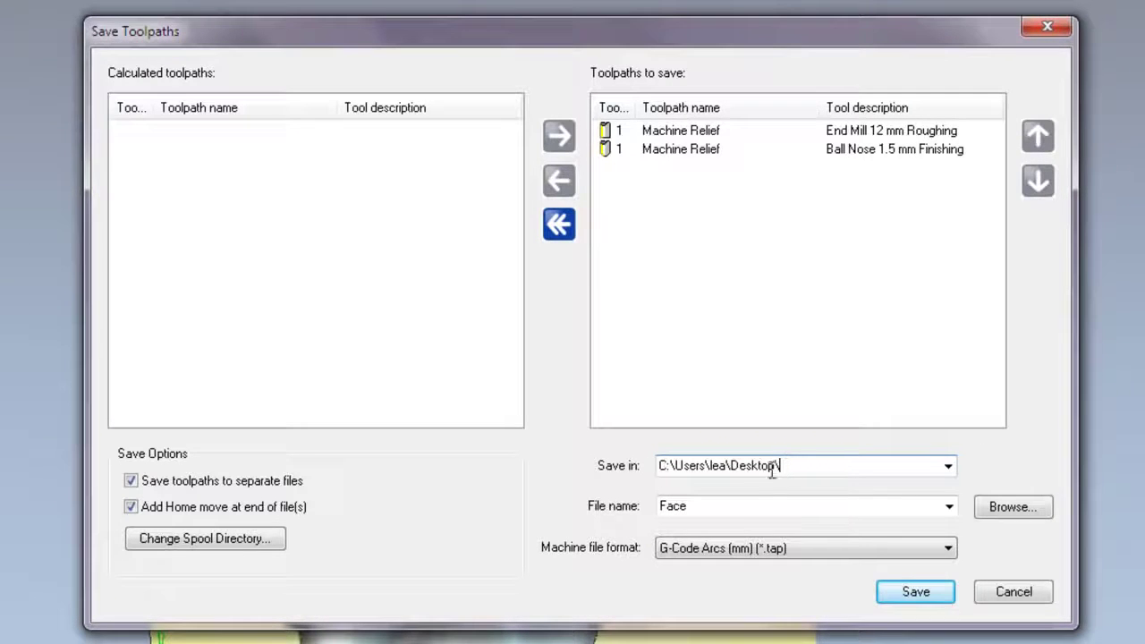
{"action": "left_click", "coordinate": [694, 505]}
{"action": "left_click", "coordinate": [694, 505]}
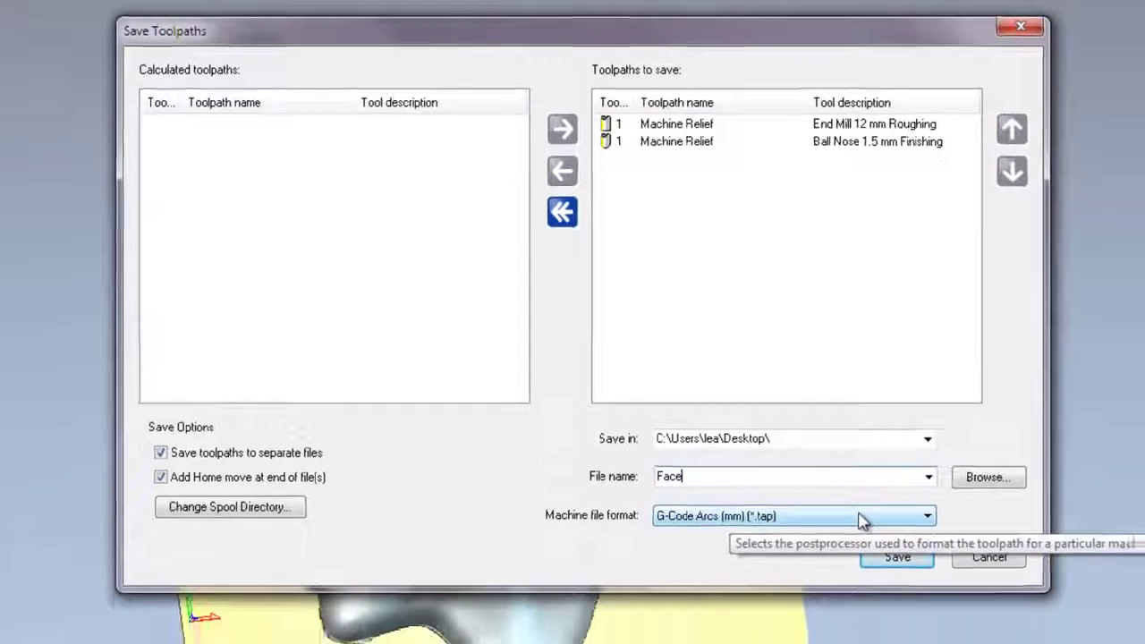
Step: Look through the machine file formats, choose G-Code Arcs (mm) (*.tap), and save the toolpaths
{"action": "left_click", "coordinate": [875, 547]}
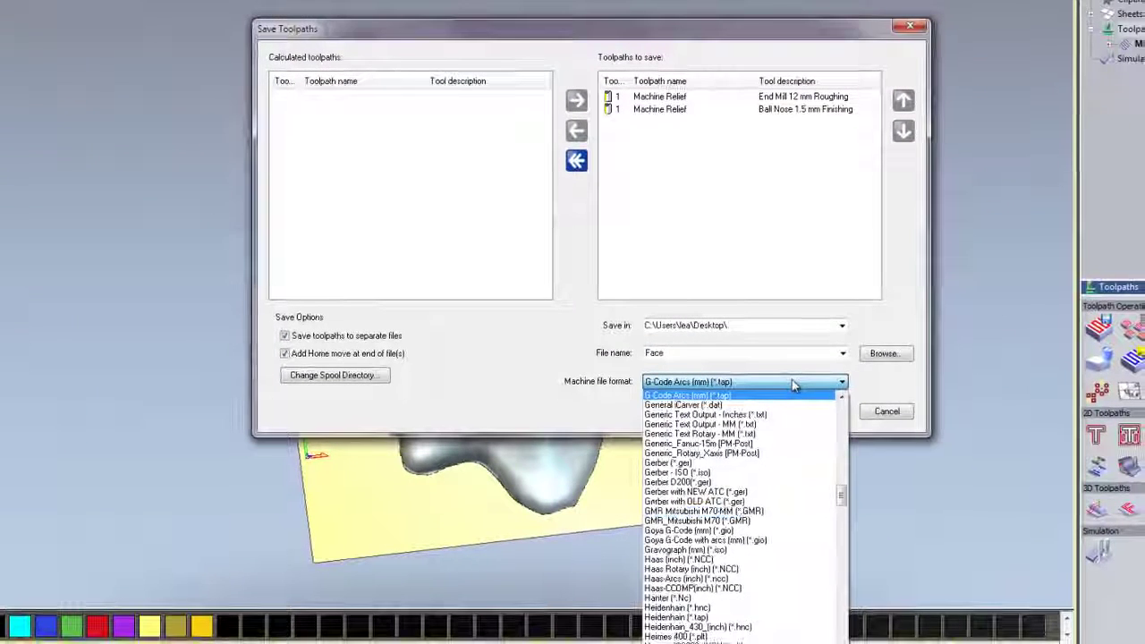
{"action": "scroll", "coordinate": [781, 502], "scroll_direction": "down", "scroll_amount": 8}
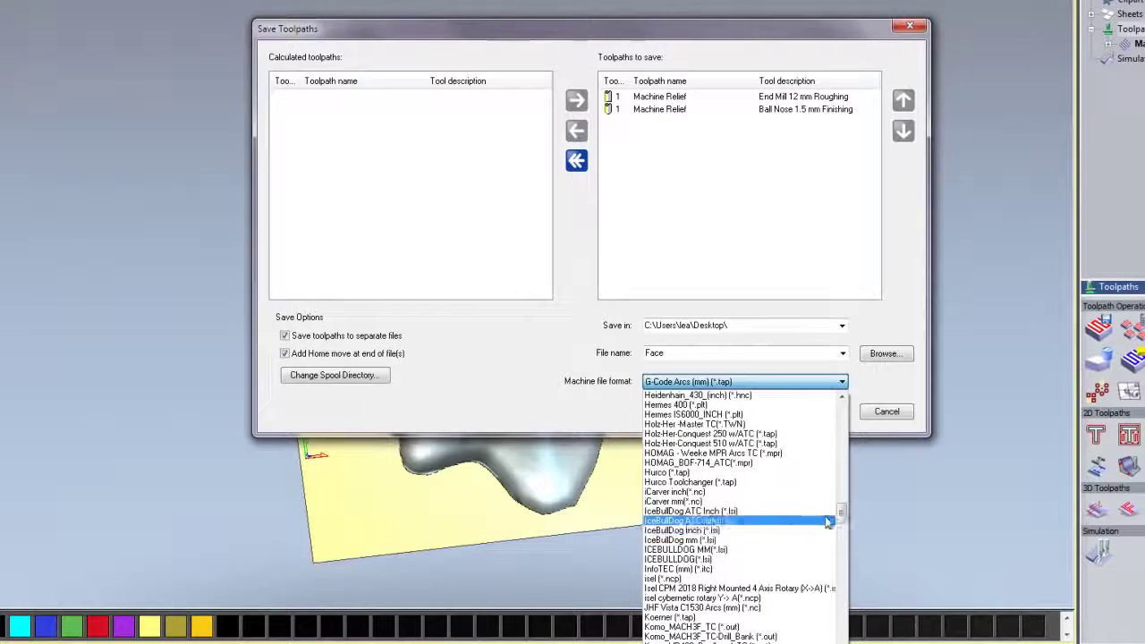
{"action": "left_click_drag", "start_coordinate": [842, 515], "coordinate": [839, 485]}
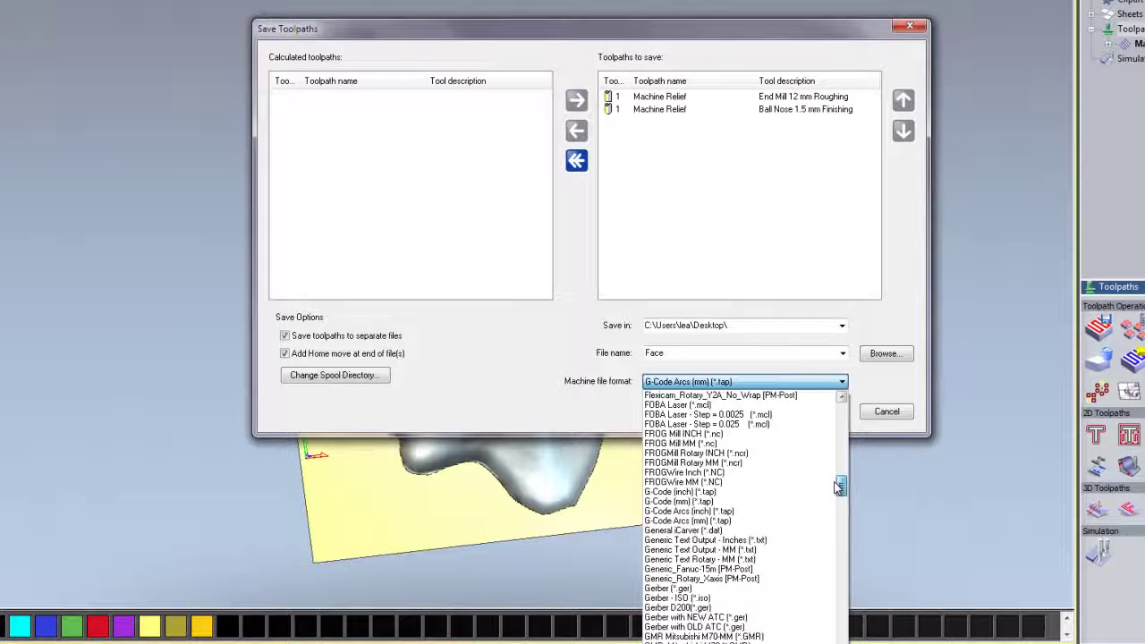
{"action": "left_click", "coordinate": [684, 521]}
{"action": "left_click", "coordinate": [821, 414]}
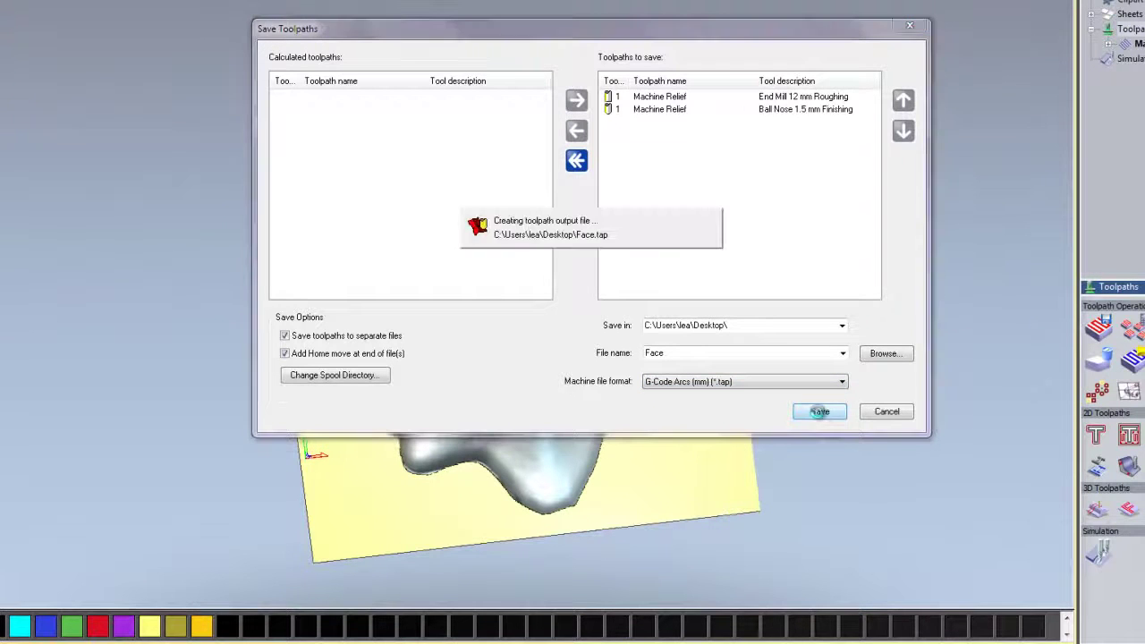